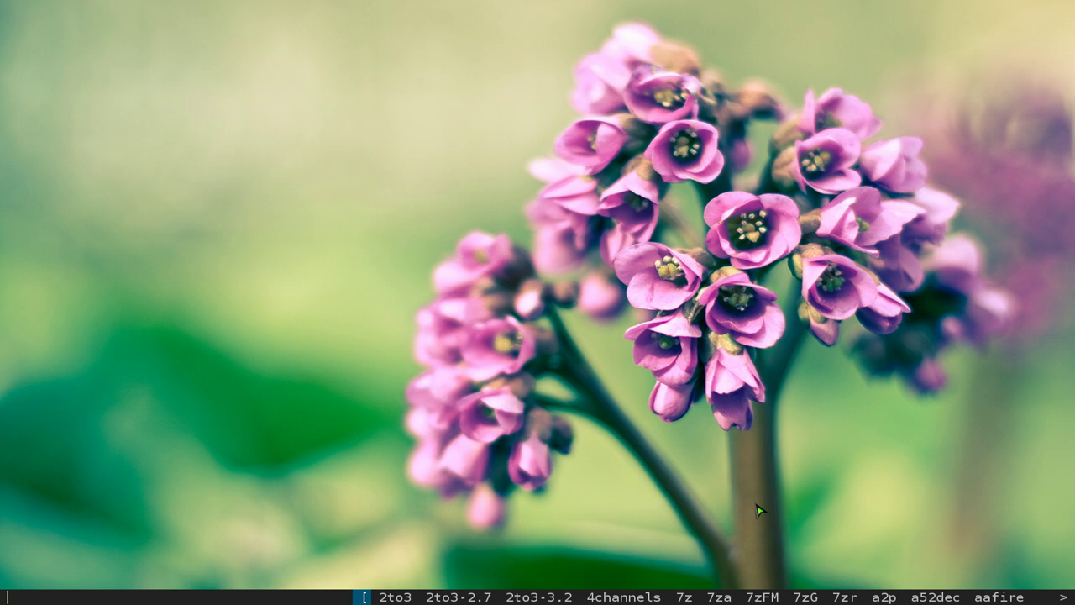
# Filter the dmenu program list for leafpad
pyautogui.write('lea')
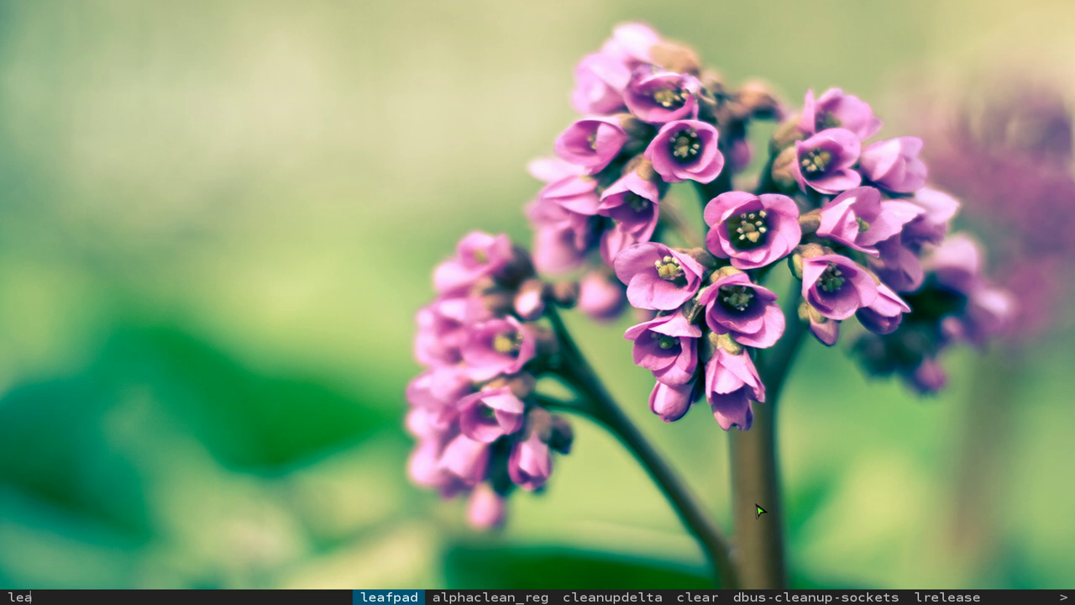
pyautogui.write('fpad')
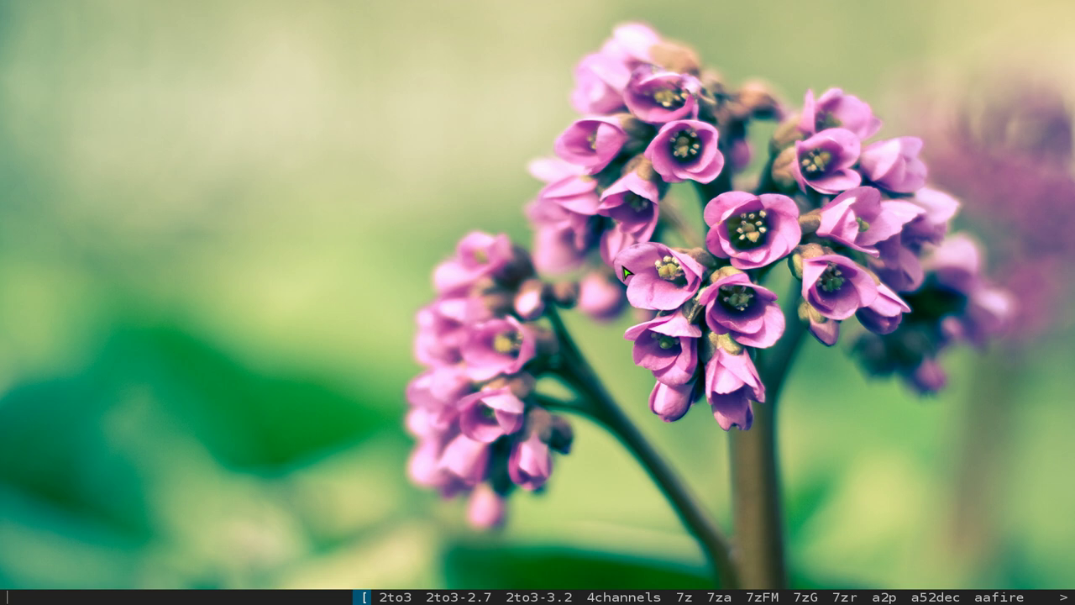
# Filter the program list for "term", browse the matches through xterm and back, and launch terminal
pyautogui.write('term')
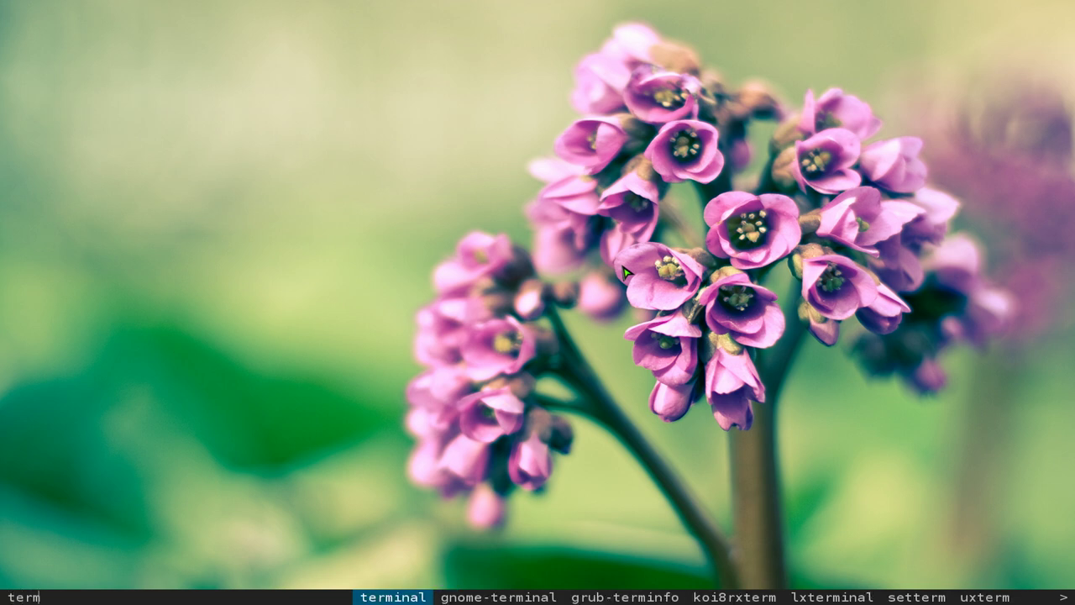
pyautogui.press('Right')
pyautogui.press('Right')
pyautogui.press('Right')
pyautogui.press('Left')
pyautogui.press('Left')
pyautogui.press('Left')
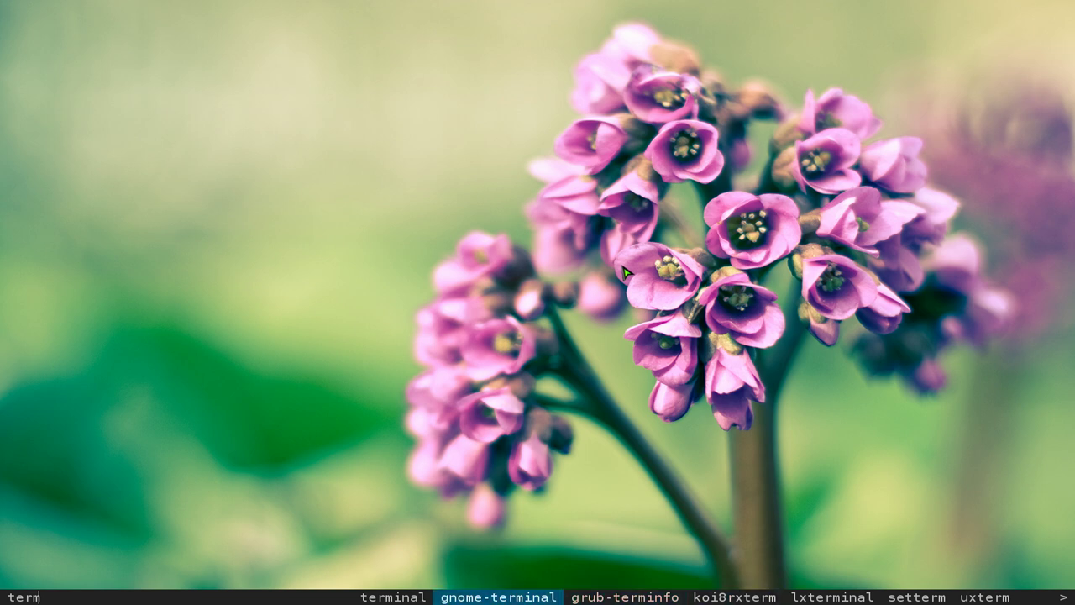
pyautogui.press('Right')
pyautogui.press('Right')
pyautogui.press('Right')
pyautogui.press('Right')
pyautogui.press('Right')
pyautogui.press('Right')
pyautogui.press('Left')
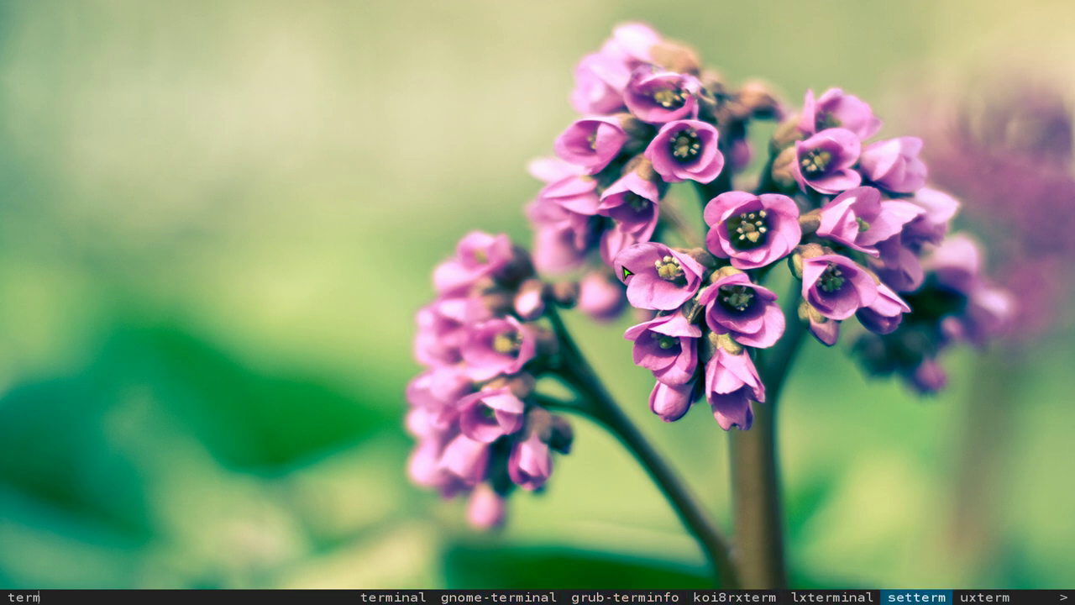
pyautogui.press('Right')
pyautogui.press('Right')
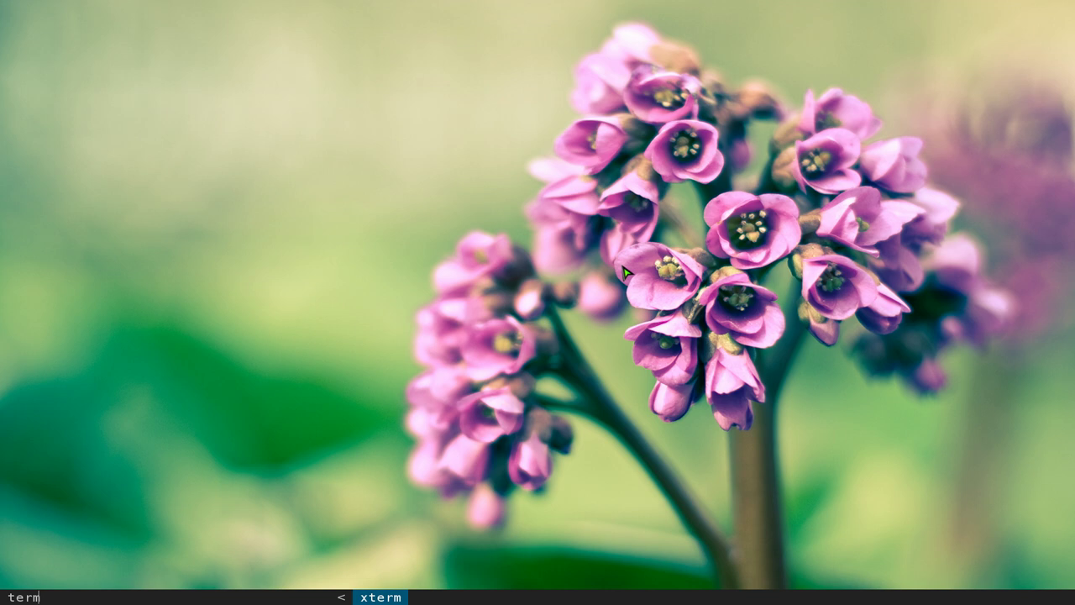
pyautogui.press('Left')
pyautogui.press('Left')
pyautogui.press('Left')
pyautogui.press('Left')
pyautogui.press('Left')
pyautogui.press('Left')
pyautogui.press('Left')
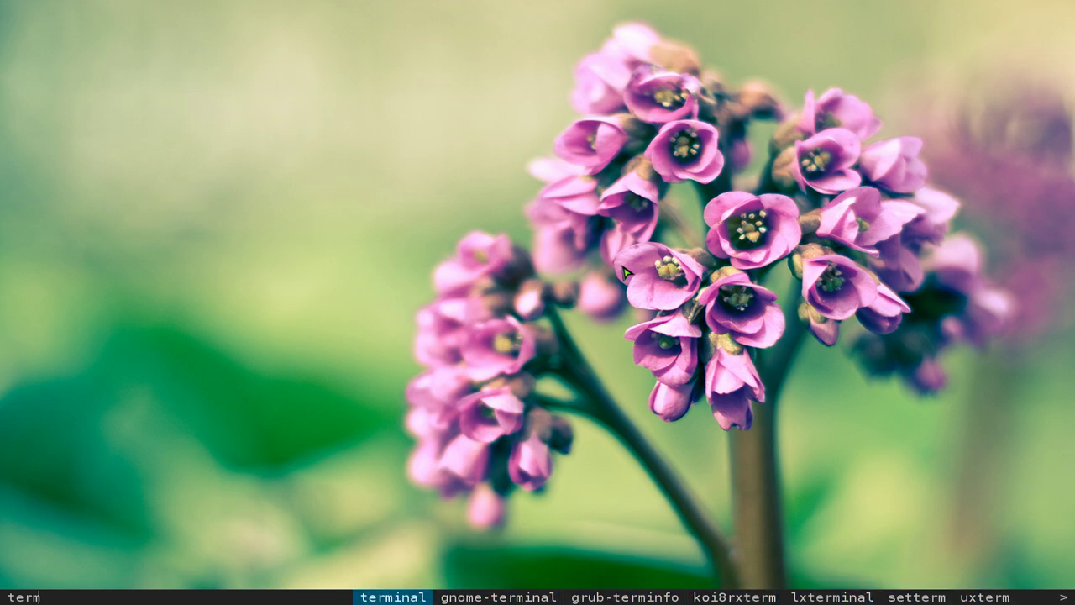
pyautogui.press('Return')
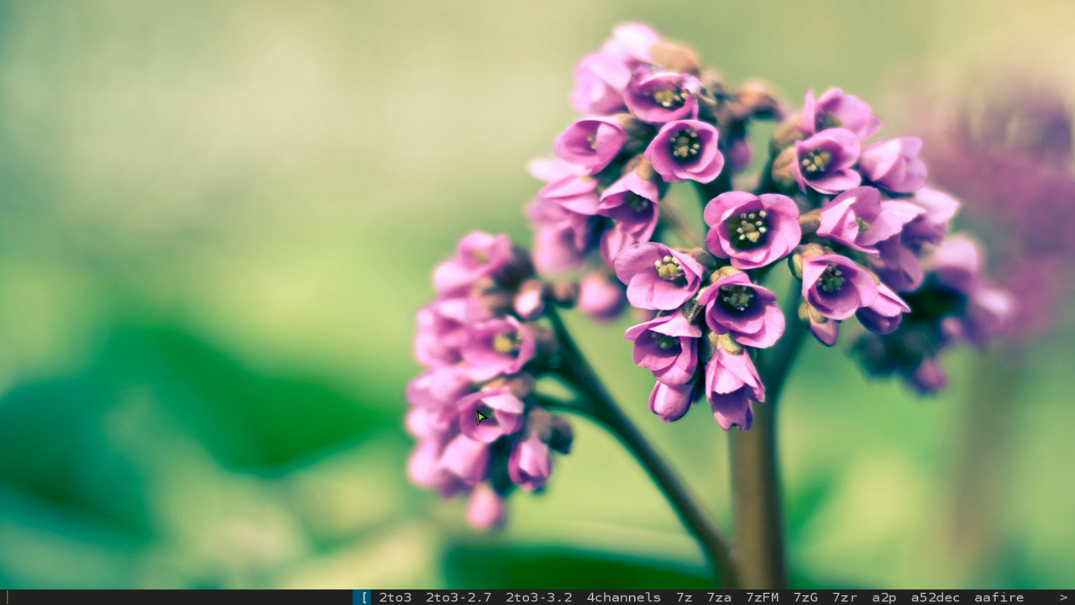
# Filter the dmenu program list for thunar
pyautogui.write('home')
pyautogui.write('thu')
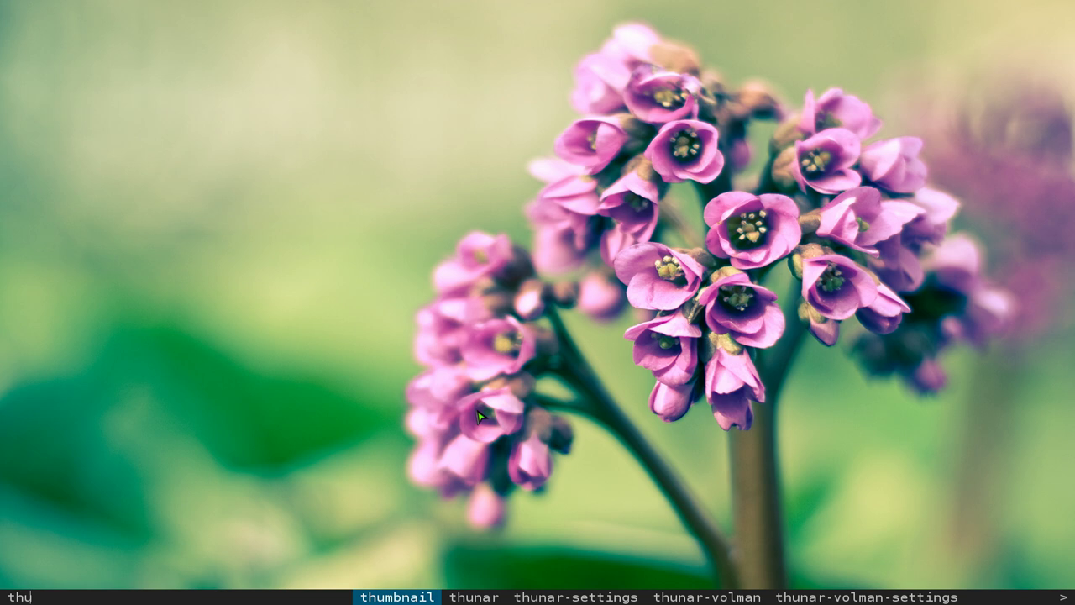
pyautogui.write('r')
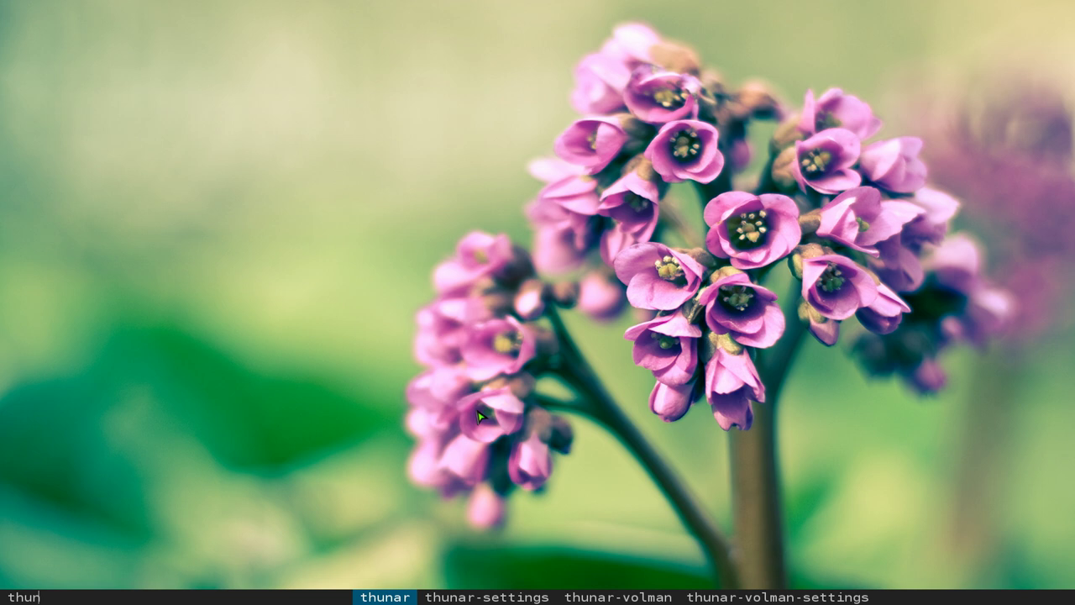
pyautogui.write('ar')
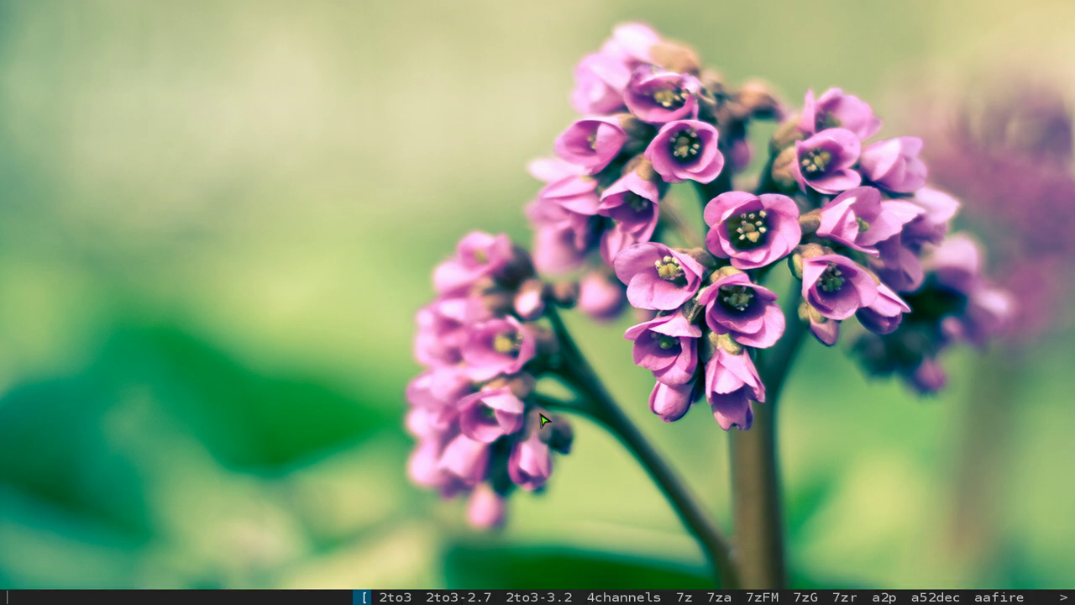
pyautogui.write('thunar')
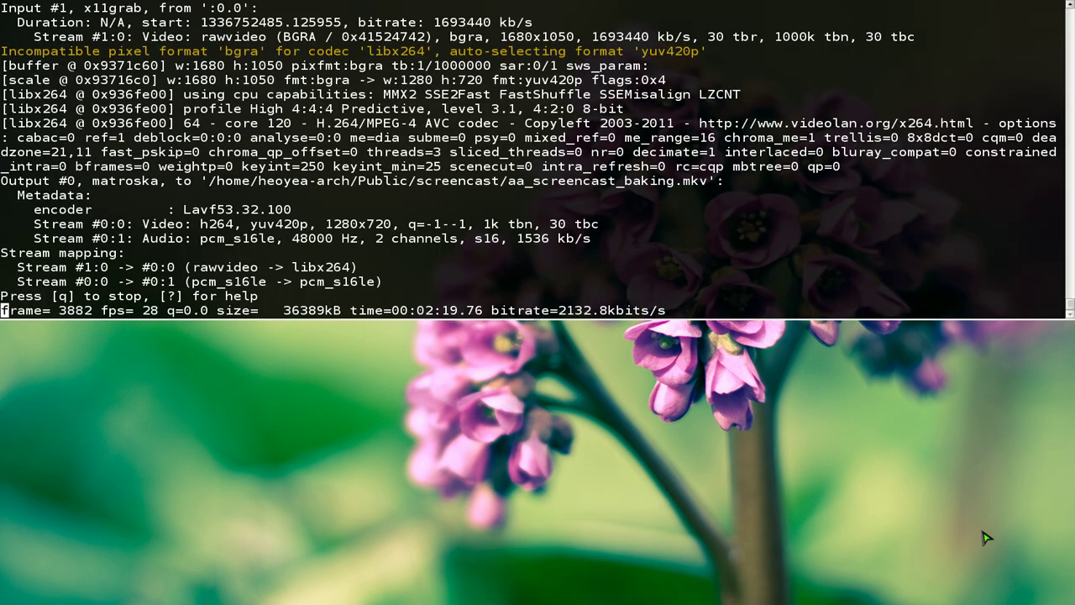
# Switch to the terminal session at the /tmp prompt, run dmenu_run, and dismiss the menu
pyautogui.hotkey('shift', 'Right')
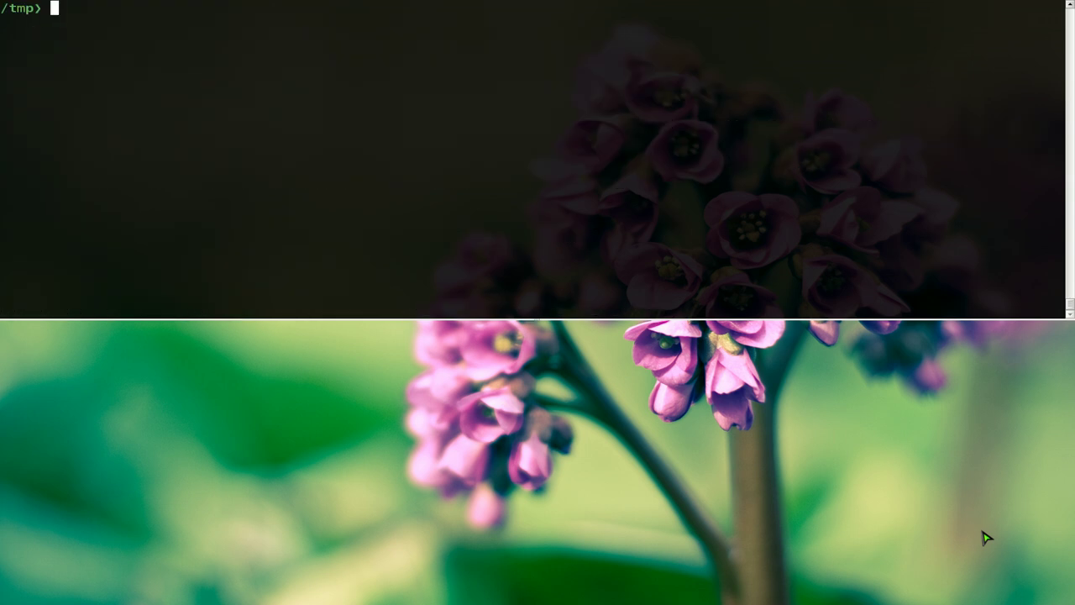
pyautogui.write('dmenu_run')
pyautogui.press('Return')
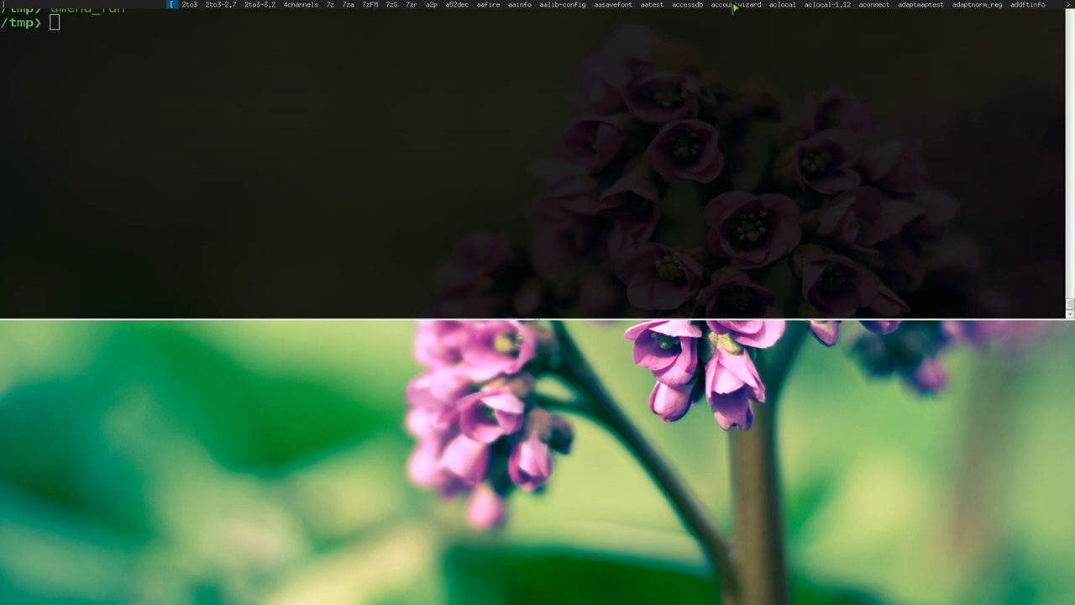
pyautogui.press('Escape')
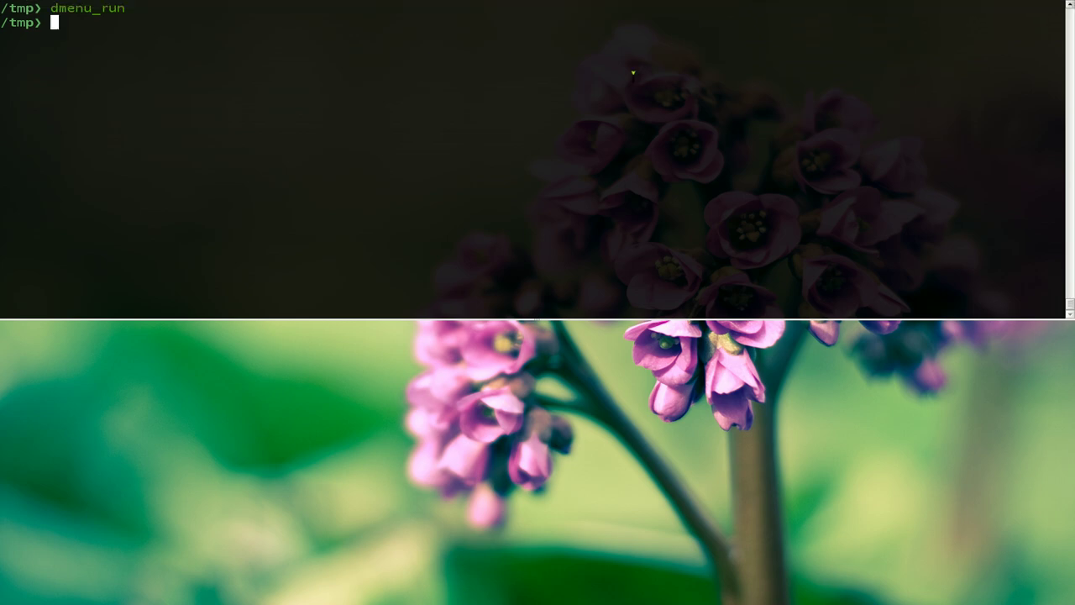
# Read the options in the dmenu manual page and highlight the description of the -b option
pyautogui.press('Up')
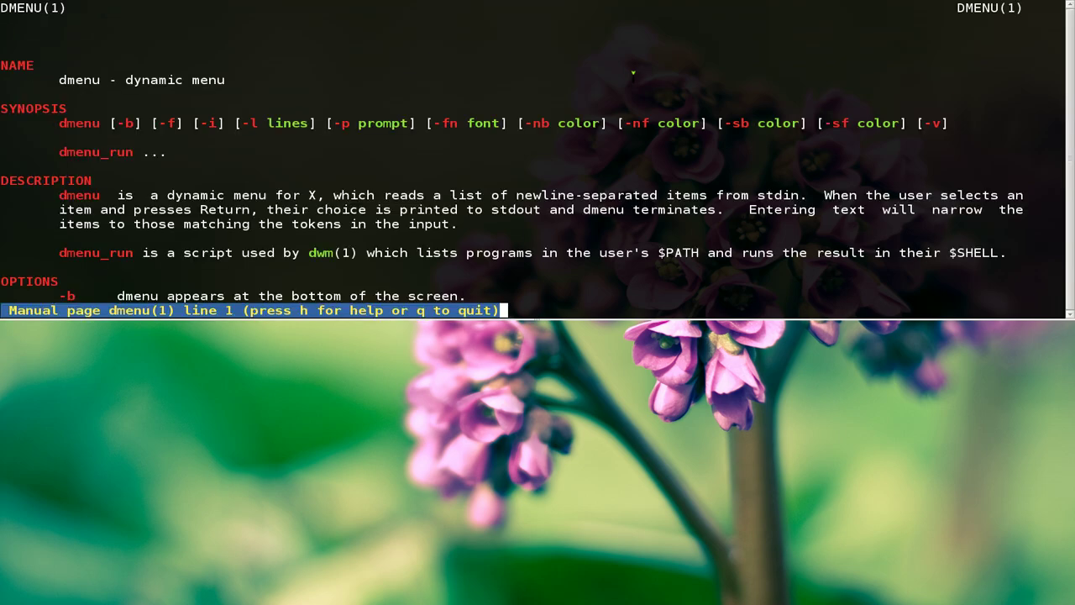
pyautogui.press('Down')
pyautogui.press('Down')
pyautogui.press('Down')
pyautogui.press('Down')
pyautogui.press('Down')
pyautogui.press('Down')
pyautogui.press('Down')
pyautogui.press('Down')
pyautogui.press('Down')
pyautogui.press('Down')
pyautogui.press('Down')
pyautogui.press('Down')
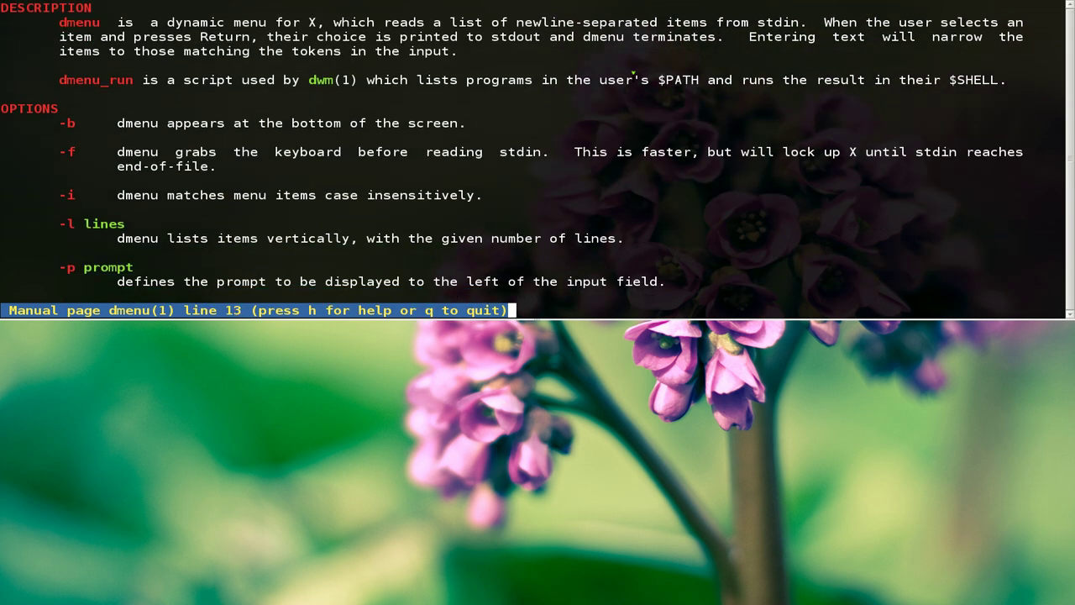
pyautogui.moveTo(60, 123); pyautogui.dragTo(446, 125)
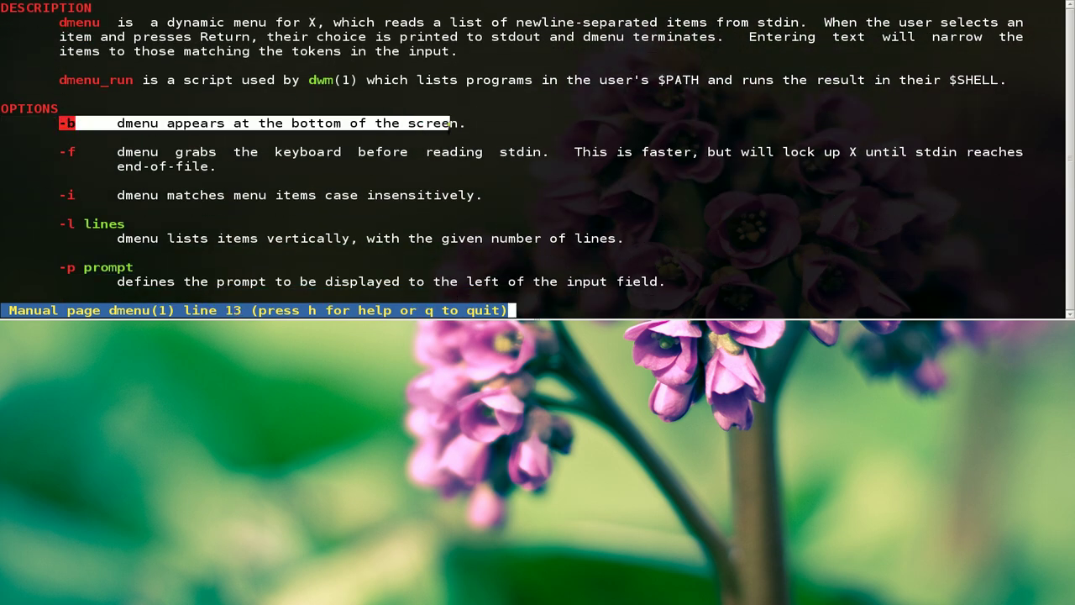
pyautogui.click(473, 126)
pyautogui.write('q')
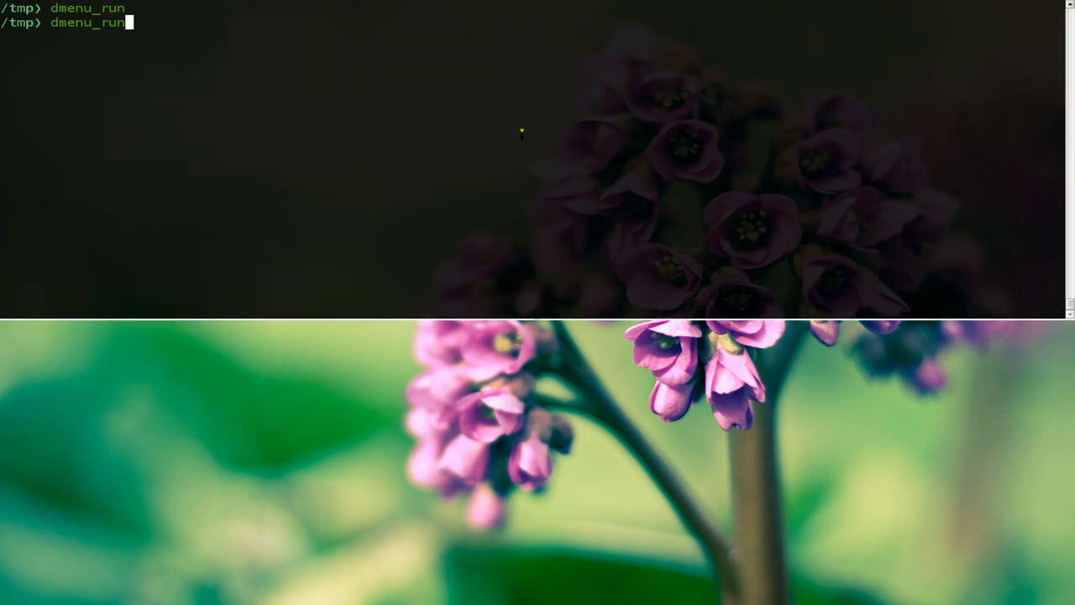
# Run dmenu_run with the -b option and dismiss the menu
pyautogui.write(' -b')
pyautogui.press('Return')
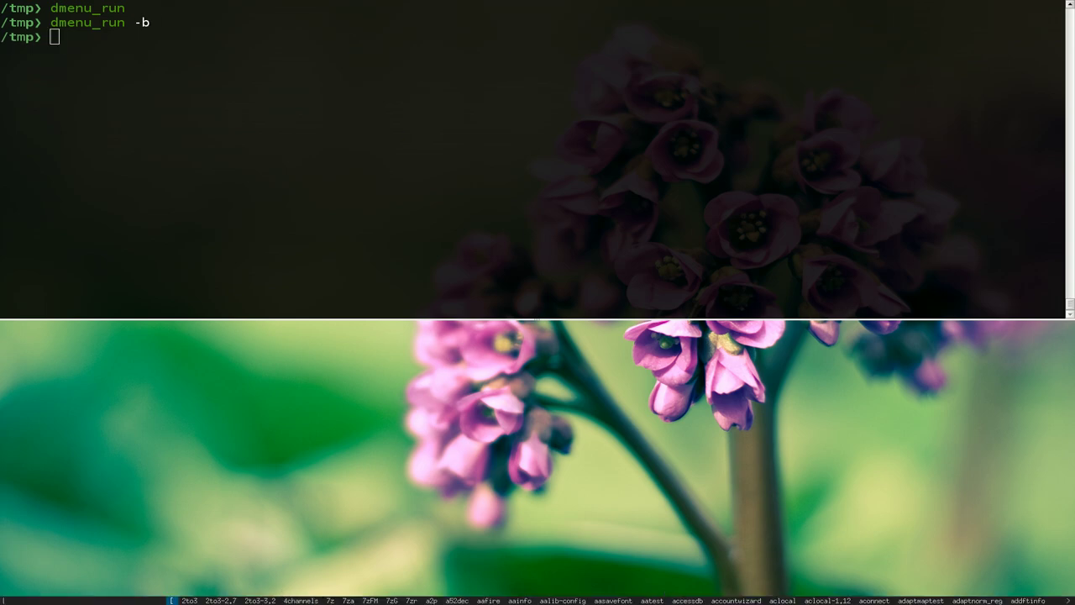
pyautogui.press('Escape')
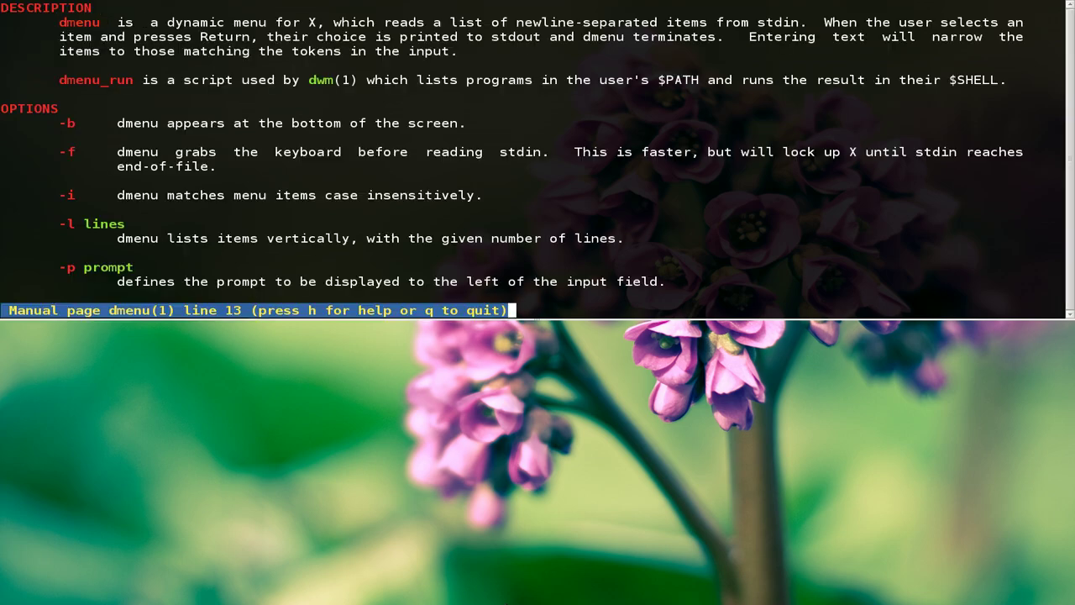
# Find the -fn font option in the dmenu manual page and select the example font Monospace-12:normal
pyautogui.press('Down')
pyautogui.press('Down')
pyautogui.press('Down')
pyautogui.press('Down')
pyautogui.press('Down')
pyautogui.press('Down')
pyautogui.press('Down')
pyautogui.press('Down')
pyautogui.press('Down')
pyautogui.press('Down')
pyautogui.press('Down')
pyautogui.press('Down')
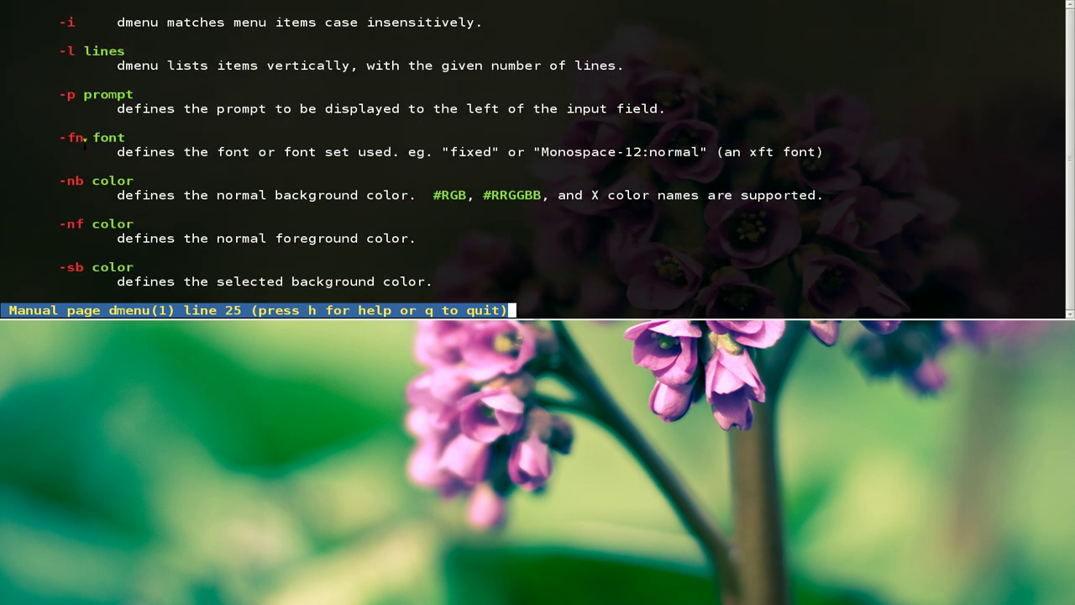
pyautogui.doubleClick(71, 137)
pyautogui.doubleClick(108, 138)
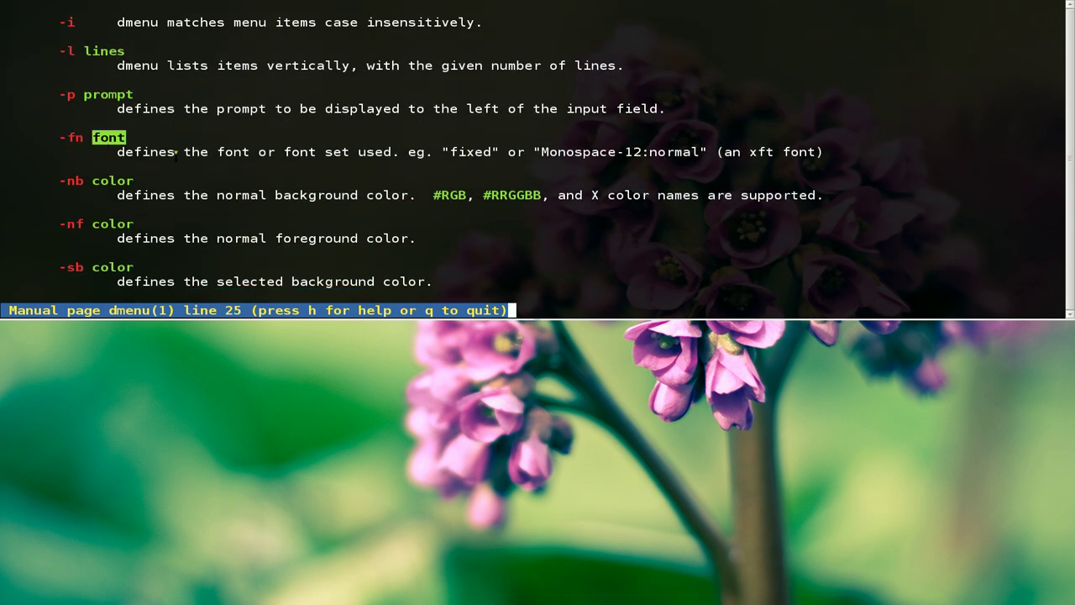
pyautogui.click(181, 150)
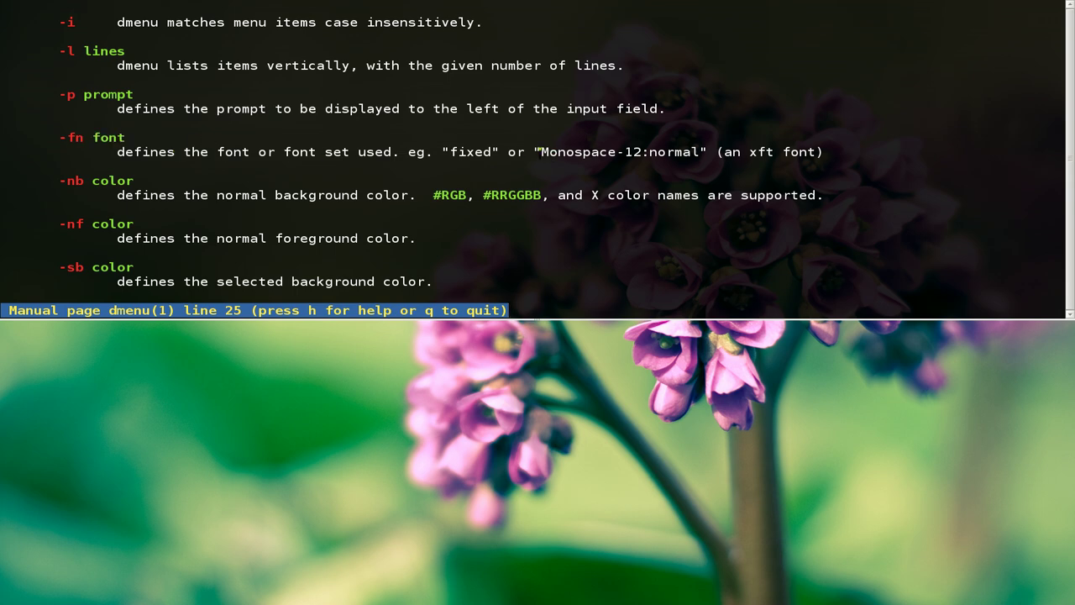
pyautogui.moveTo(542, 151); pyautogui.dragTo(699, 152)
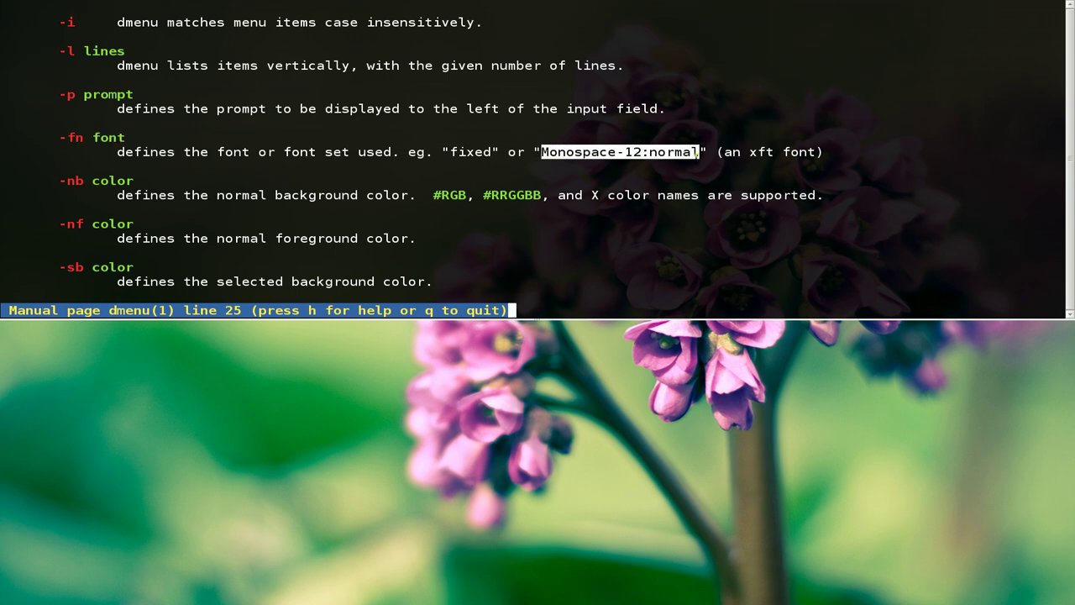
pyautogui.rightClick(681, 151)
# Run dmenu_run -b with the font option -fn Monospace-16:normal, and dismiss the menu
pyautogui.hotkey('alt', '2')
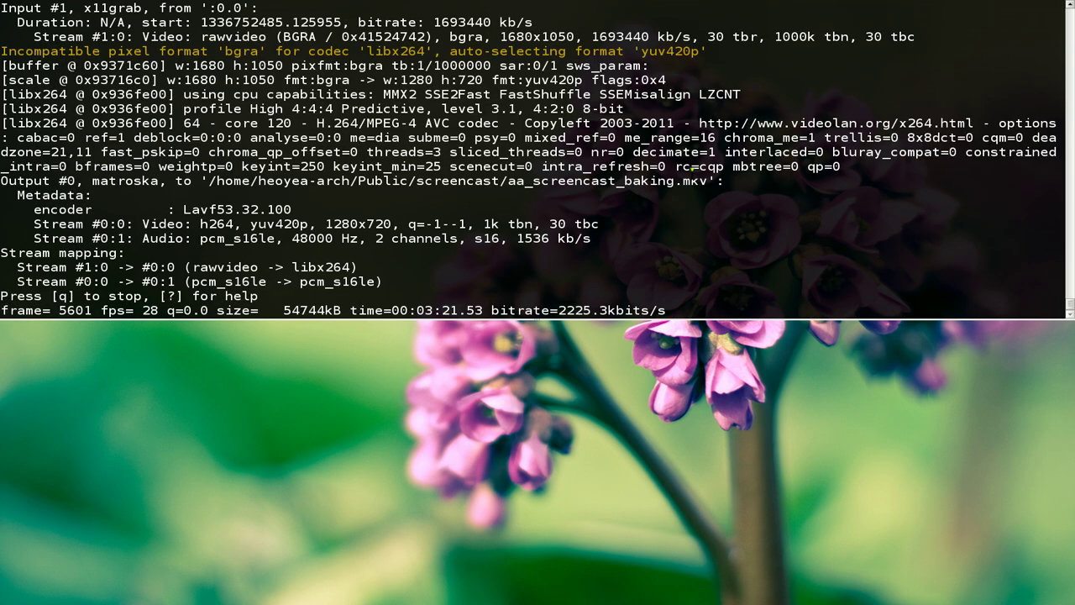
pyautogui.hotkey('alt', '1')
pyautogui.press('Up')
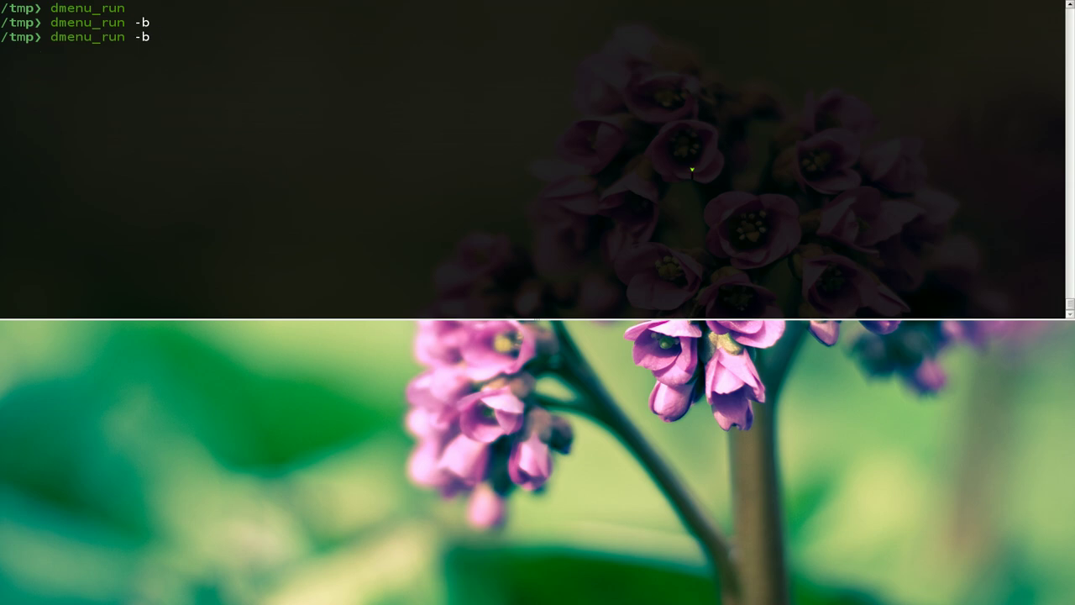
pyautogui.write('-fn Monospace-12:normal')
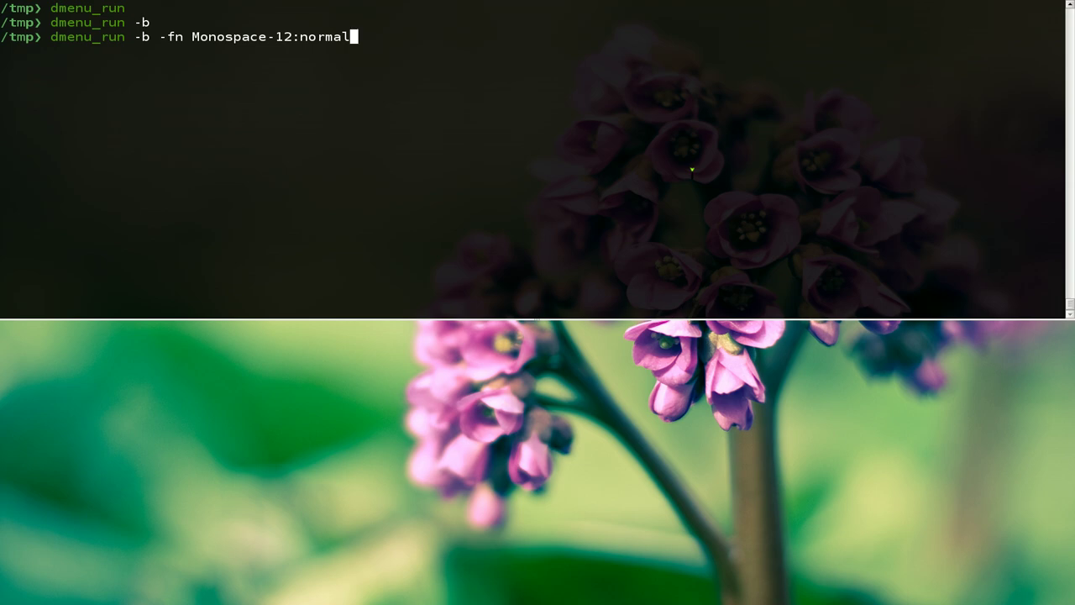
pyautogui.press('Left')
pyautogui.press('Left')
pyautogui.press('Left')
pyautogui.press('Left')
pyautogui.press('Left')
pyautogui.press('Left')
pyautogui.press('Left')
pyautogui.press('BackSpace')
pyautogui.write('6')
pyautogui.press('Return')
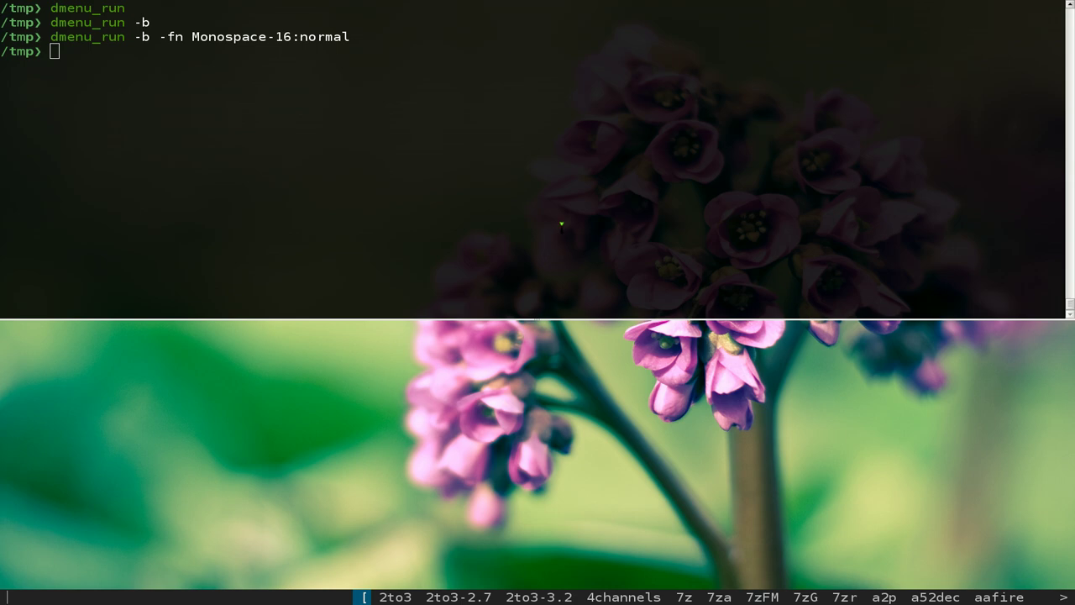
pyautogui.press('Escape')
# Replace the font in the previous command with 10x20, run dmenu_run -b -fn 10x20, and dismiss the menu
pyautogui.press('Up')
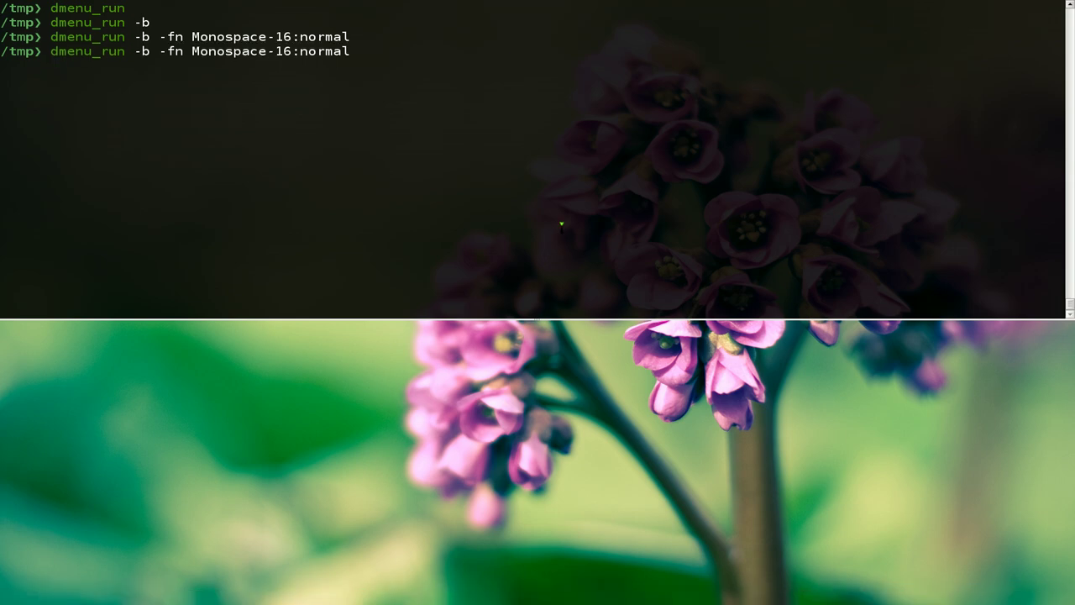
pyautogui.press('BackSpace')
pyautogui.press('BackSpace')
pyautogui.press('BackSpace')
pyautogui.press('BackSpace')
pyautogui.press('BackSpace')
pyautogui.press('BackSpace')
pyautogui.press('BackSpace')
pyautogui.press('BackSpace')
pyautogui.press('BackSpace')
pyautogui.press('BackSpace')
pyautogui.press('BackSpace')
pyautogui.press('BackSpace')
pyautogui.press('BackSpace')
pyautogui.press('BackSpace')
pyautogui.press('BackSpace')
pyautogui.press('BackSpace')
pyautogui.press('BackSpace')
pyautogui.press('BackSpace')
pyautogui.press('BackSpace')
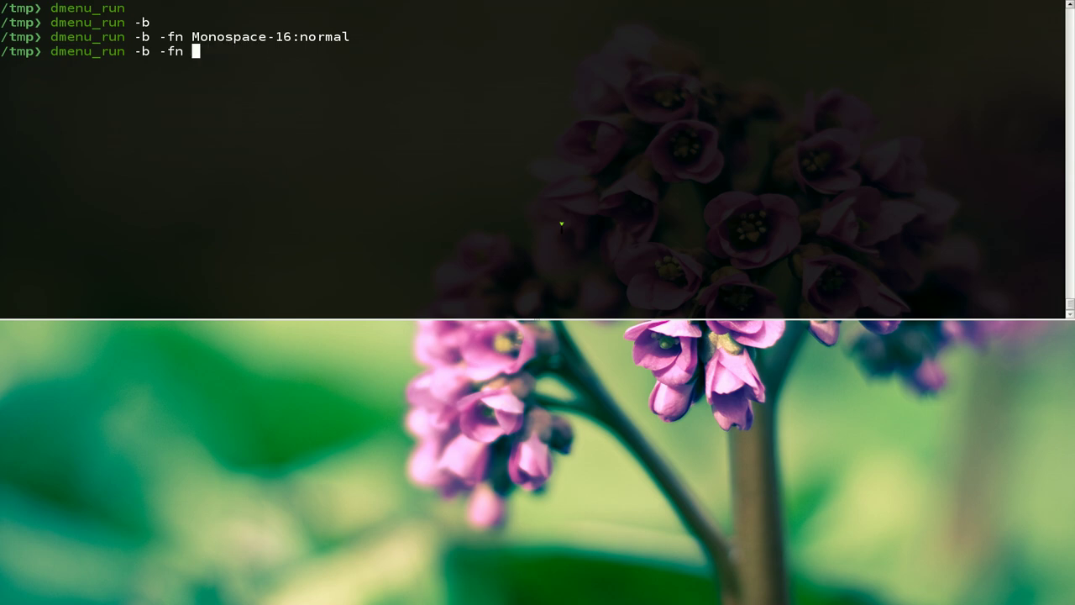
pyautogui.write('10x20')
pyautogui.press('Return')
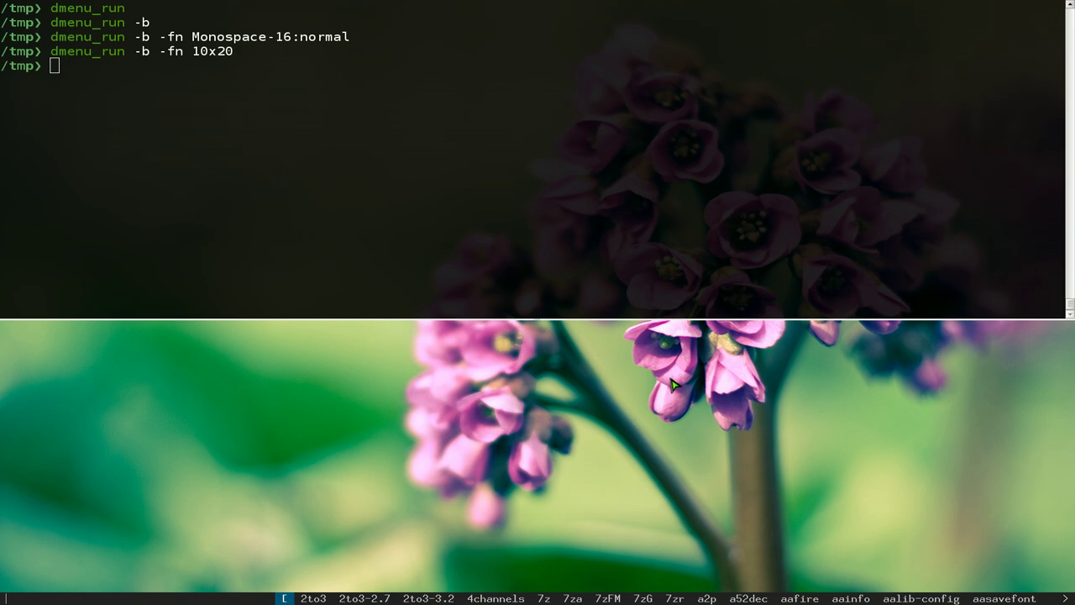
pyautogui.press('Escape')
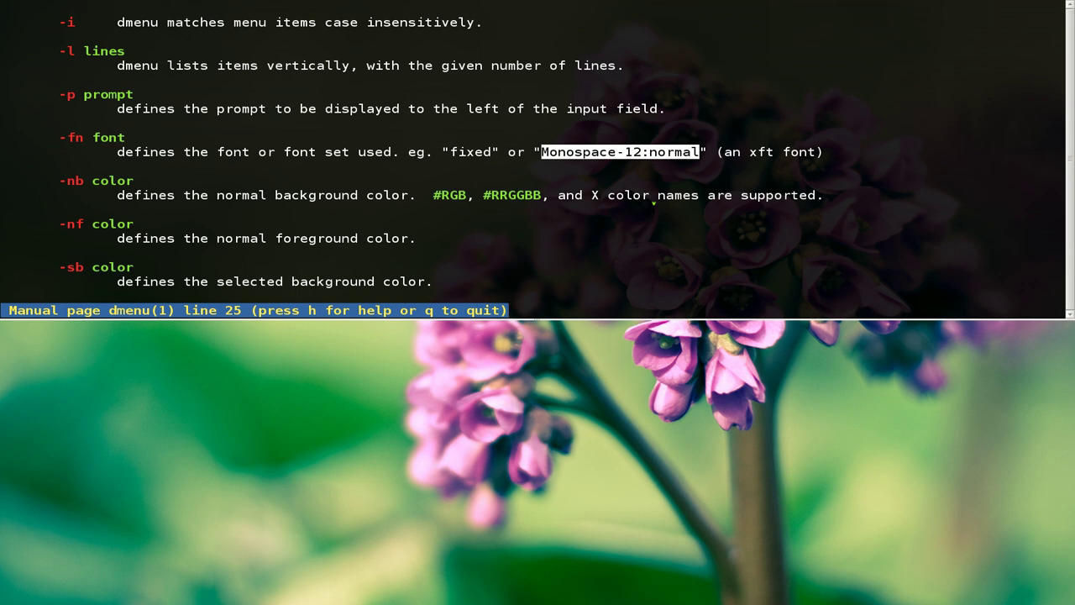
# Examine the normal and selected color options -nb, -nf and -sb in the dmenu manual page
pyautogui.moveTo(101, 181); pyautogui.dragTo(119, 182)
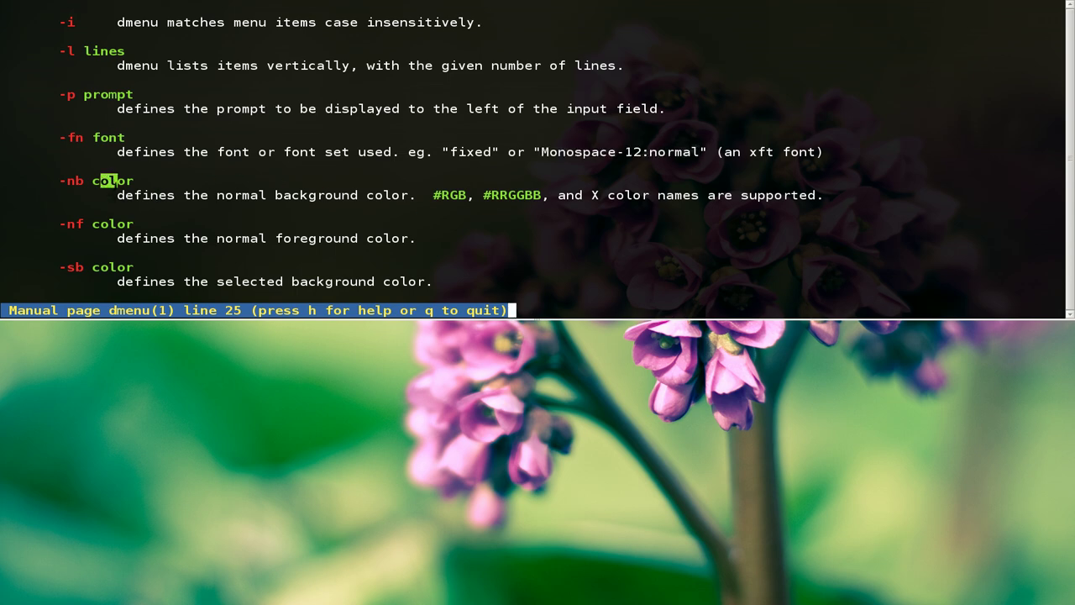
pyautogui.doubleClick(331, 195)
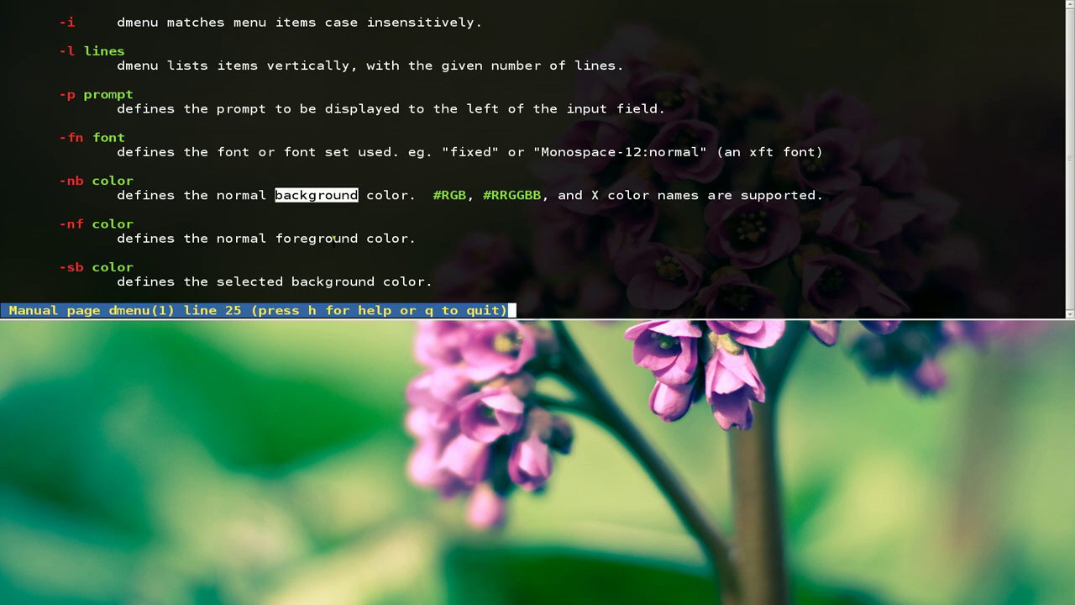
pyautogui.doubleClick(333, 238)
pyautogui.doubleClick(333, 279)
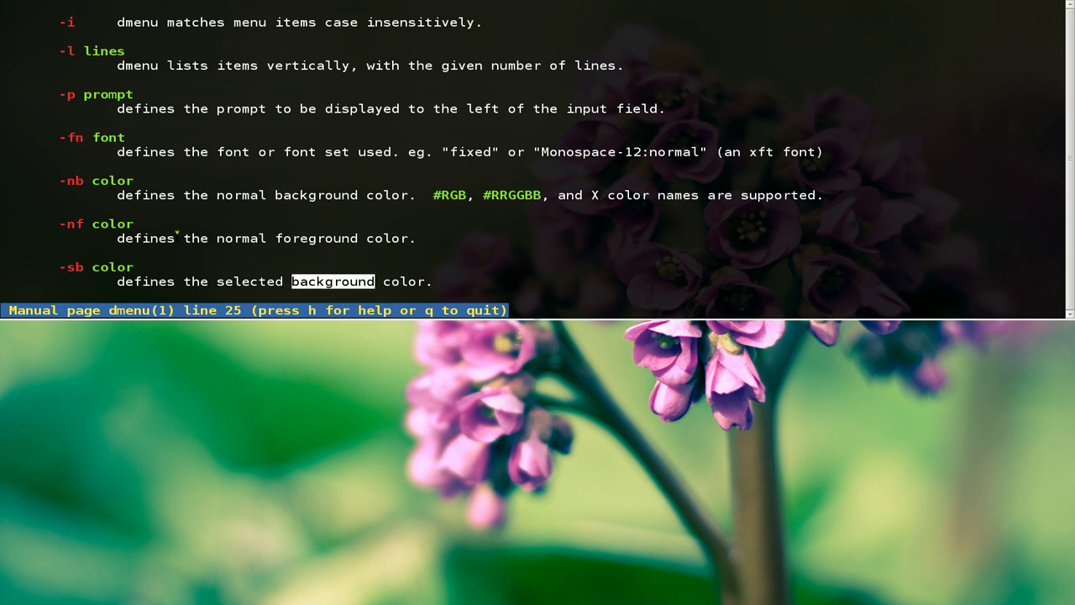
pyautogui.click(59, 181)
pyautogui.moveTo(59, 181); pyautogui.dragTo(81, 183)
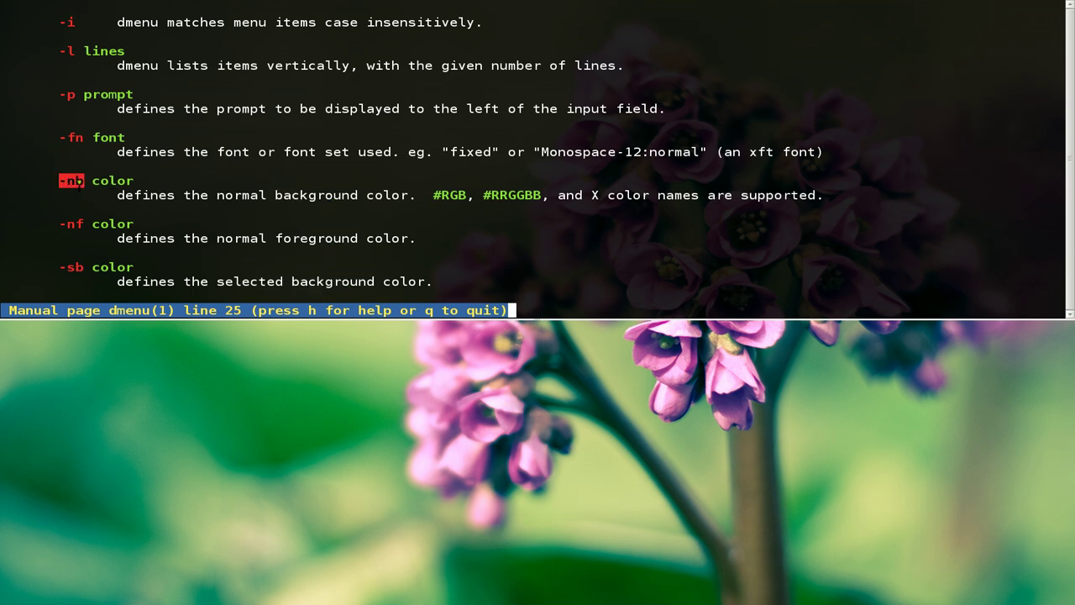
pyautogui.rightClick(80, 181)
pyautogui.click(89, 202)
pyautogui.doubleClick(328, 210)
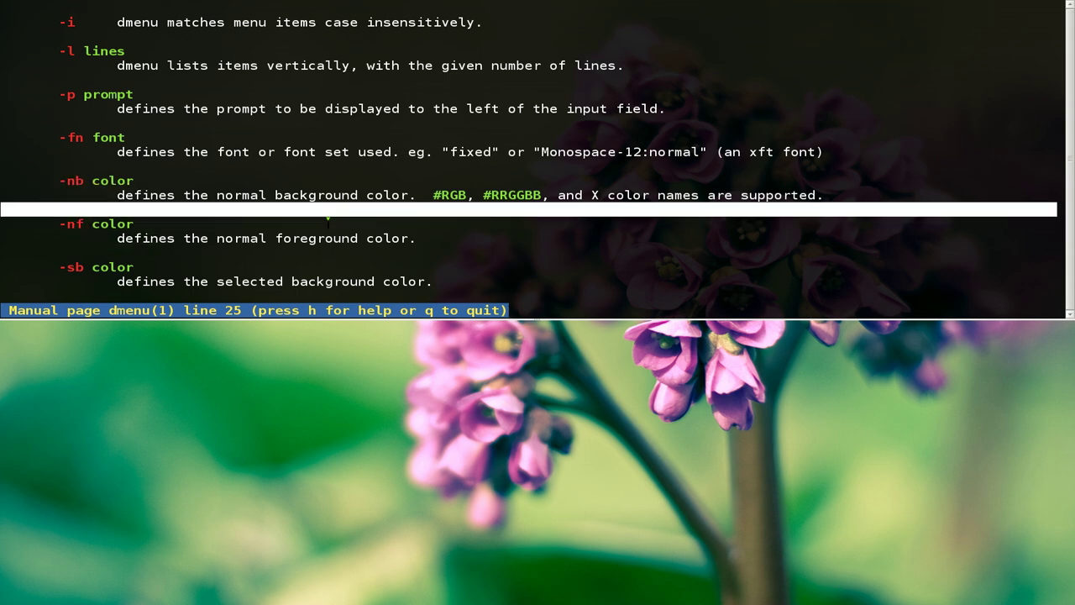
pyautogui.doubleClick(336, 220)
pyautogui.click(350, 213)
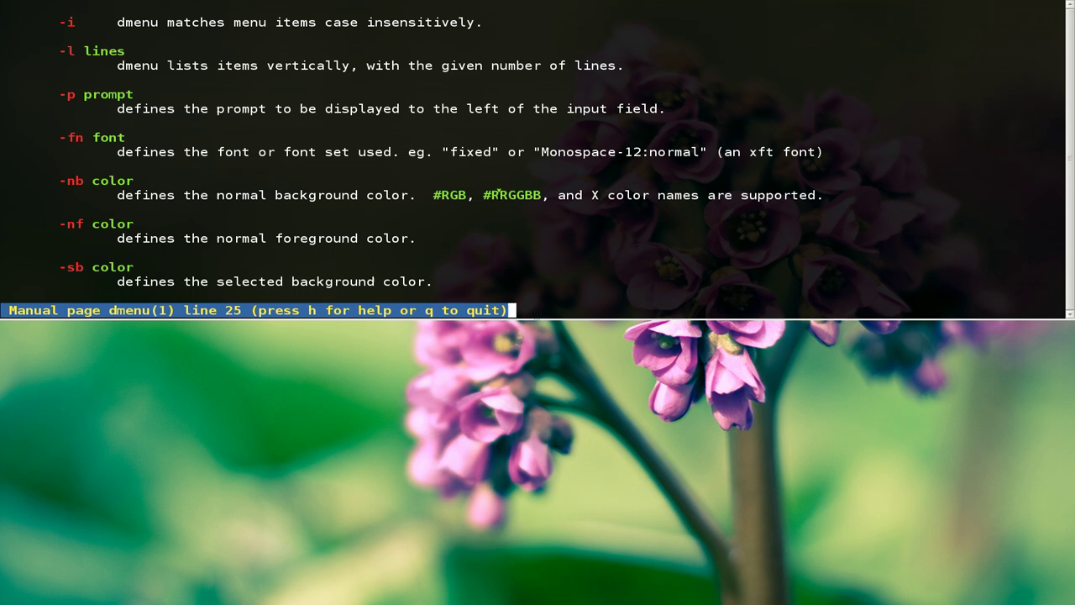
# Examine the #RRGGBB color format in the description of the -nb option
pyautogui.doubleClick(499, 193)
pyautogui.click(496, 195)
pyautogui.doubleClick(499, 194)
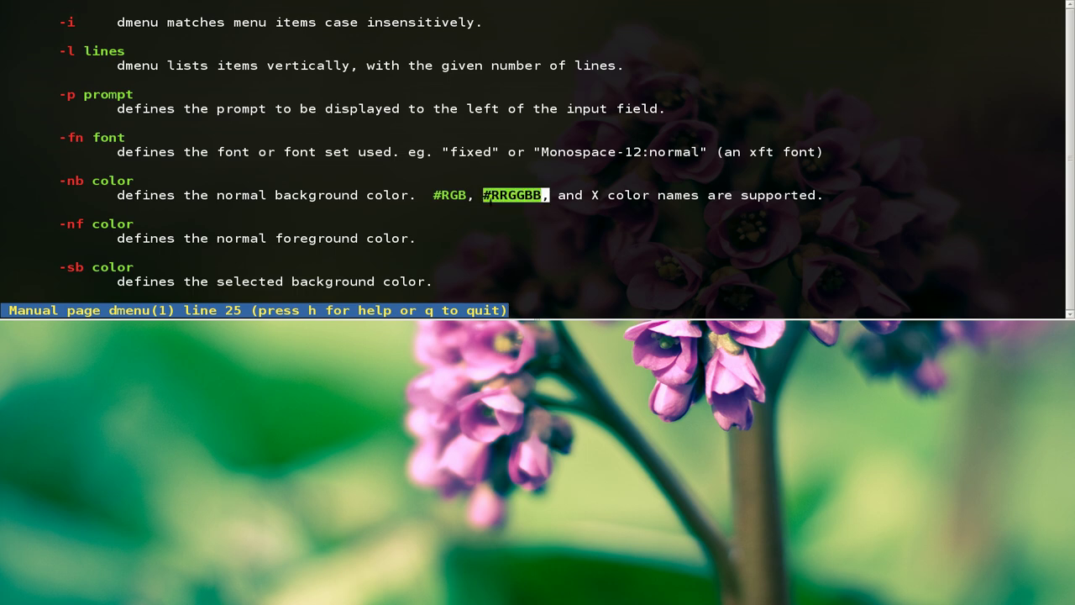
pyautogui.click(490, 198)
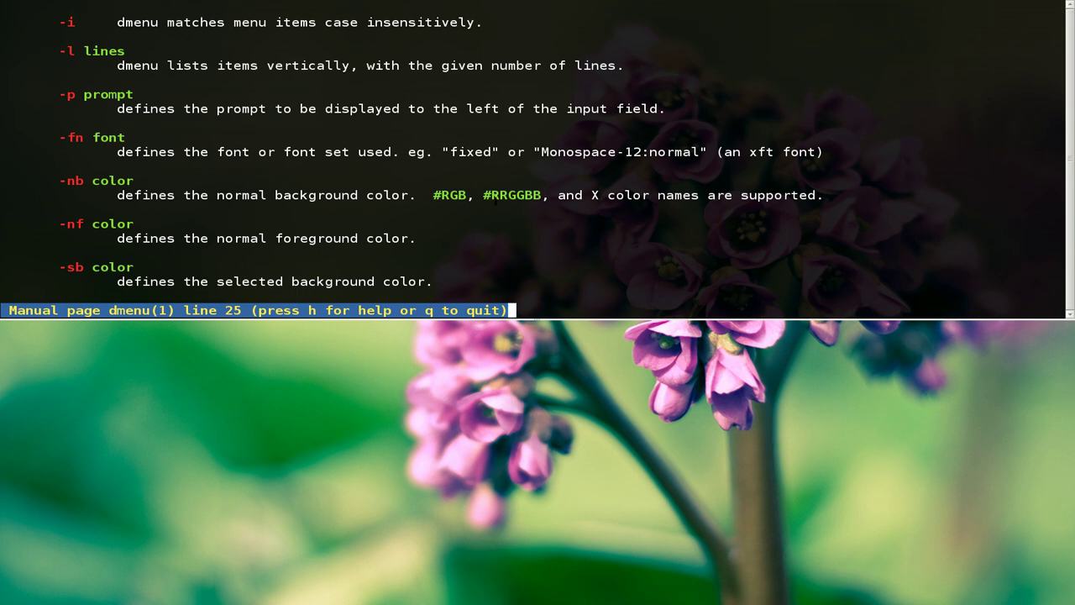
pyautogui.doubleClick(490, 200)
pyautogui.click(490, 200)
# Close the manual page, recall dmenu_run -b -fn Monospace-16:normal from the command history and append the -nb option
pyautogui.press('q')
pyautogui.press('Up')
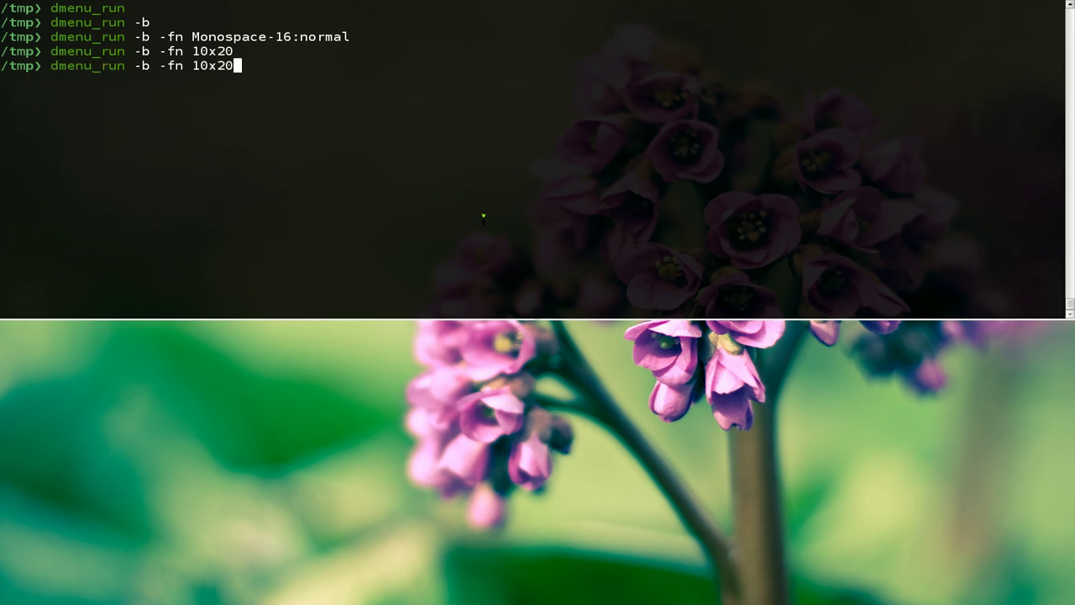
pyautogui.press('Up')
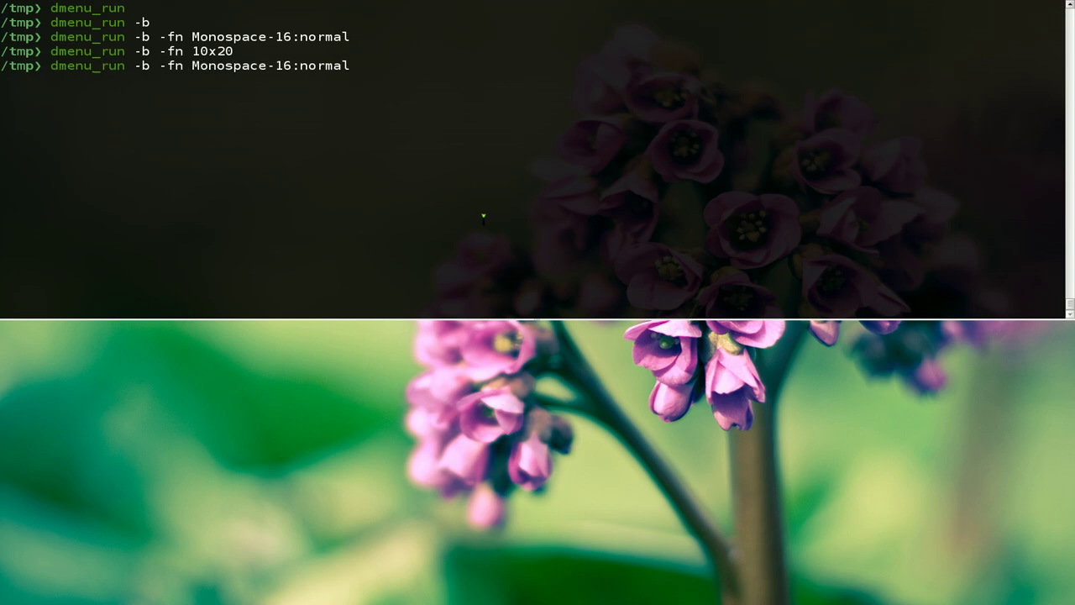
pyautogui.write('-nb')
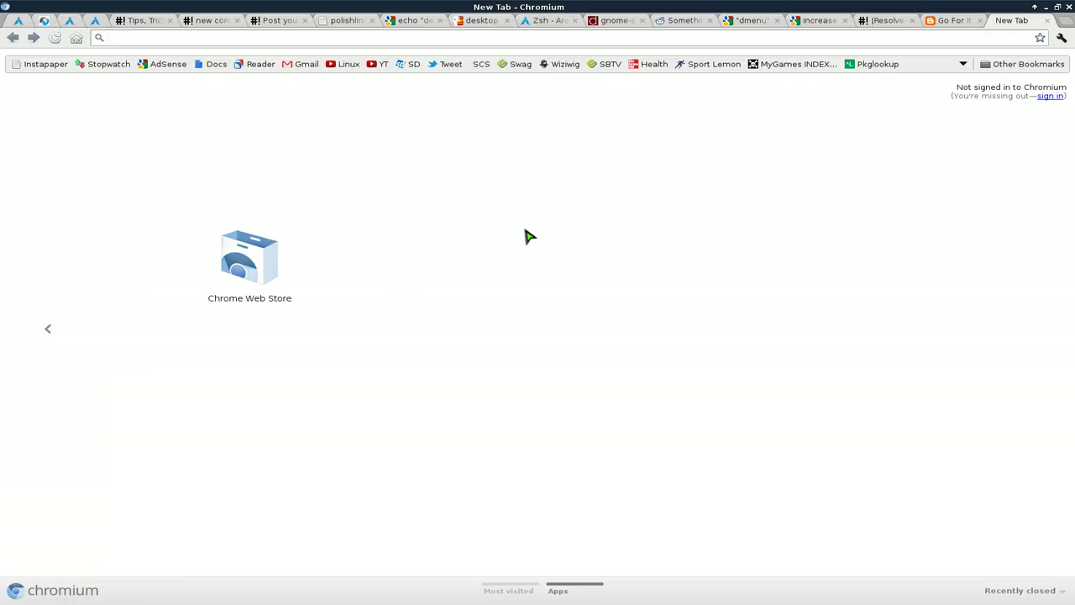
# In Chromium, search the web for color code and open the Html Color Codes result in a new tab
pyautogui.click(418, 38)
pyautogui.write('c')
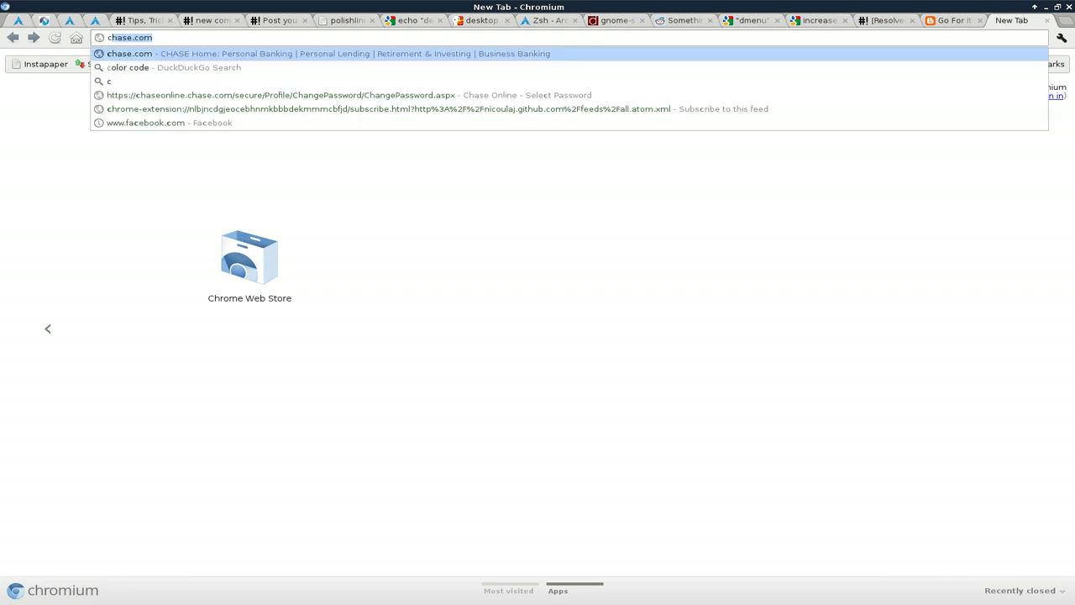
pyautogui.write('olor code')
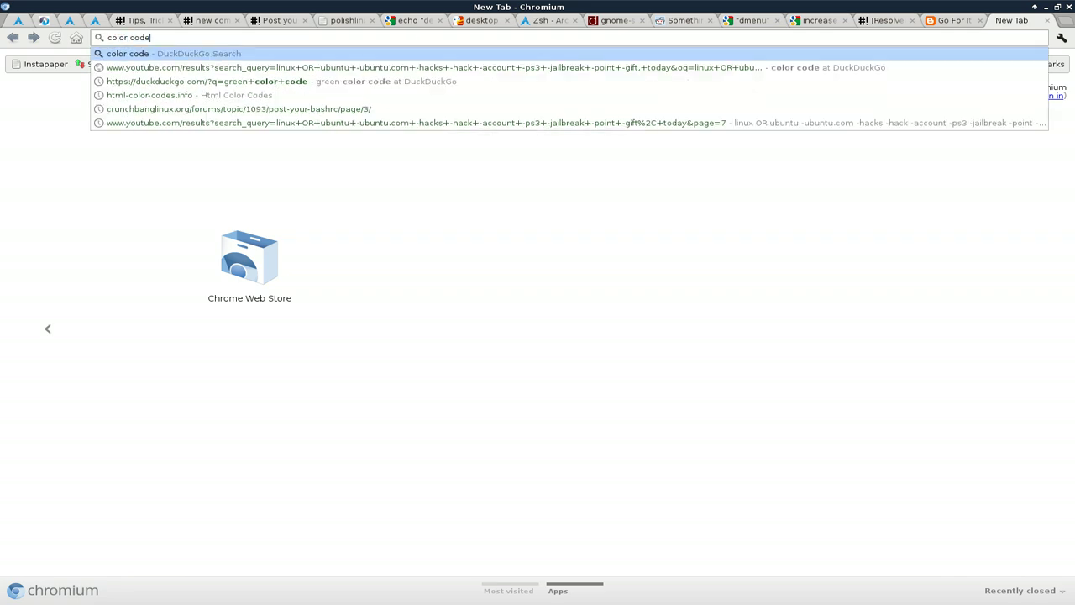
pyautogui.press('Return')
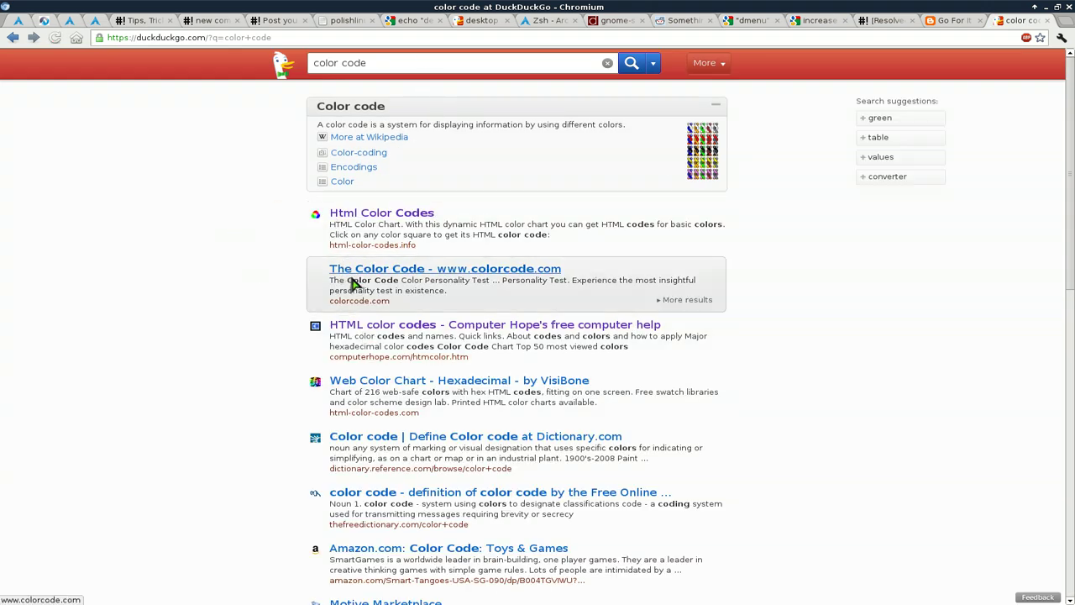
pyautogui.middleClick(396, 220)
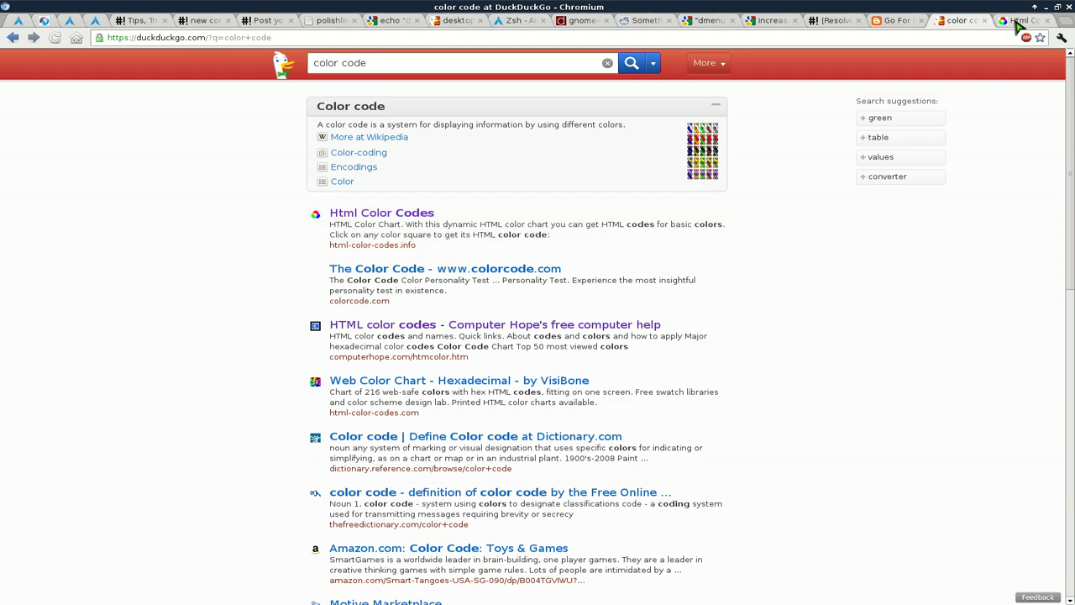
pyautogui.hotkey('ctrl', 'Tab')
# Pick #C8FE2E, #00FF40 and #FF0000 in the HTML Color Chart and select the red code #FF0000
pyautogui.scroll(-5, 697, 244)
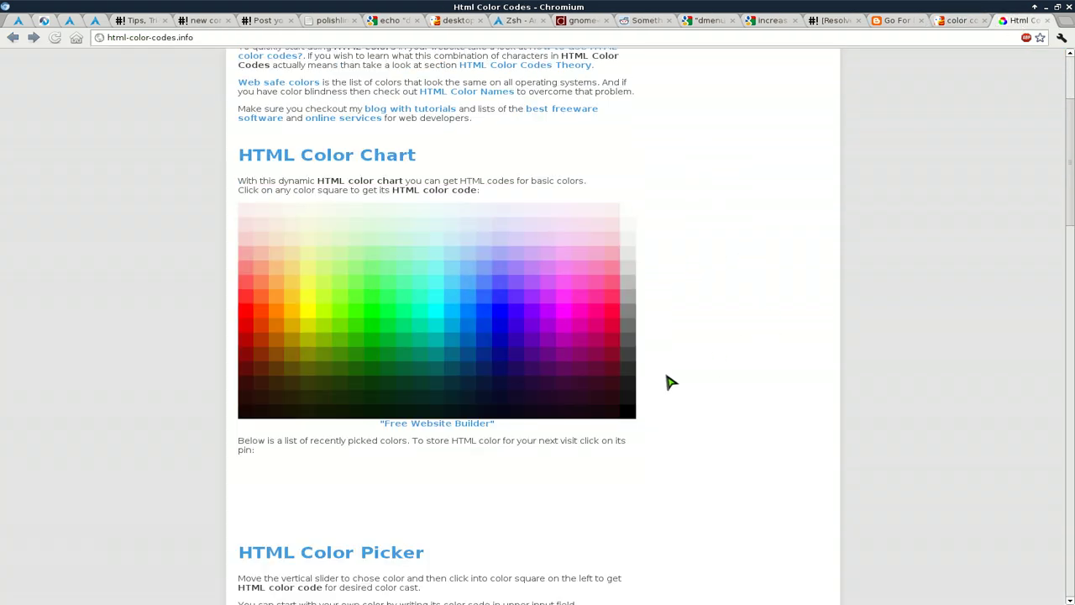
pyautogui.scroll(-5, 340, 326)
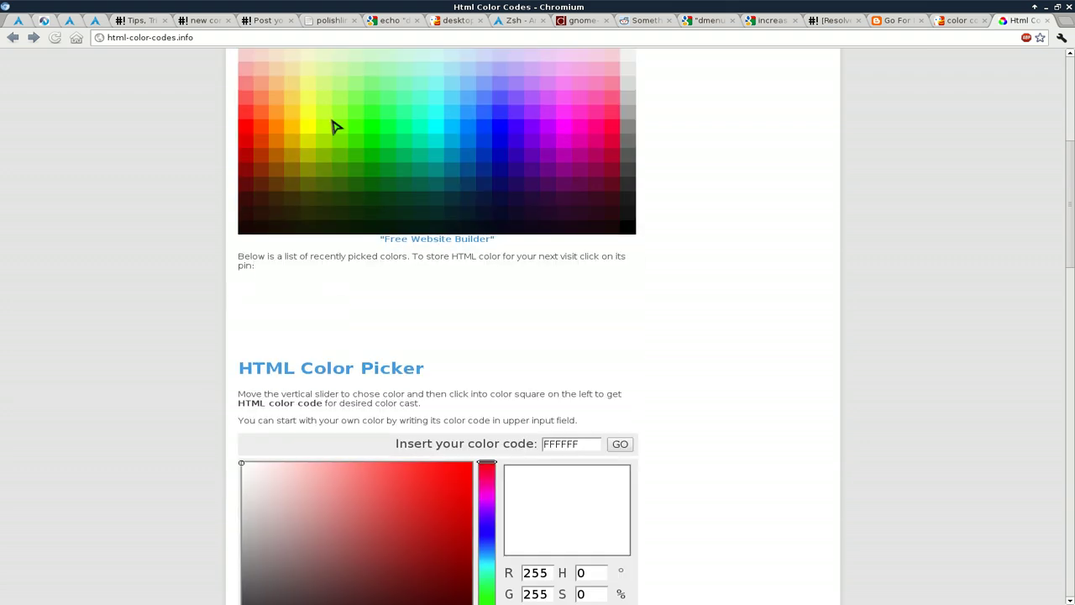
pyautogui.click(336, 130)
pyautogui.click(388, 130)
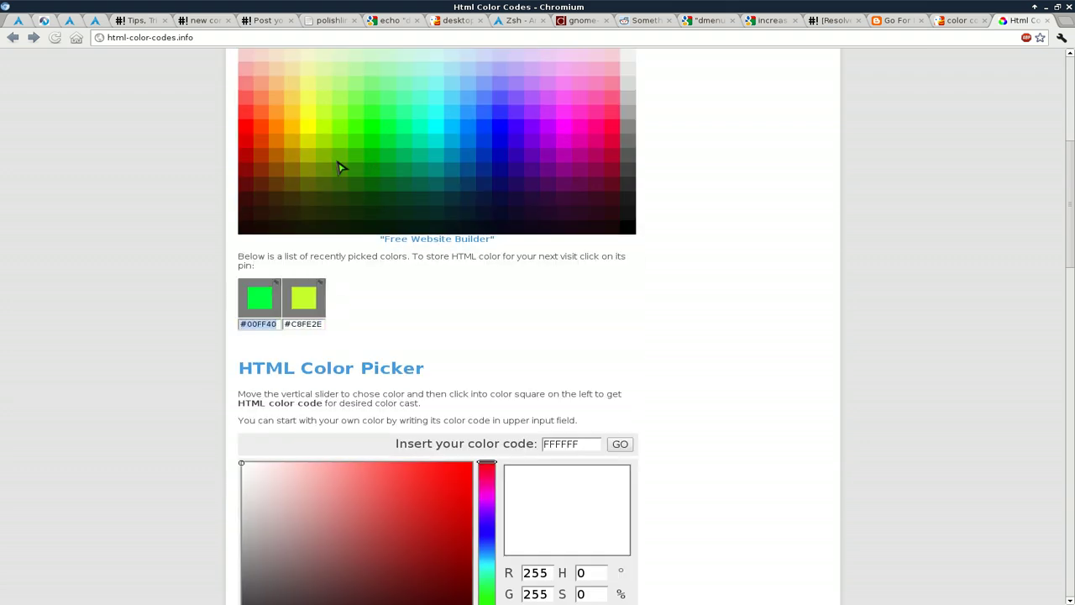
pyautogui.click(250, 132)
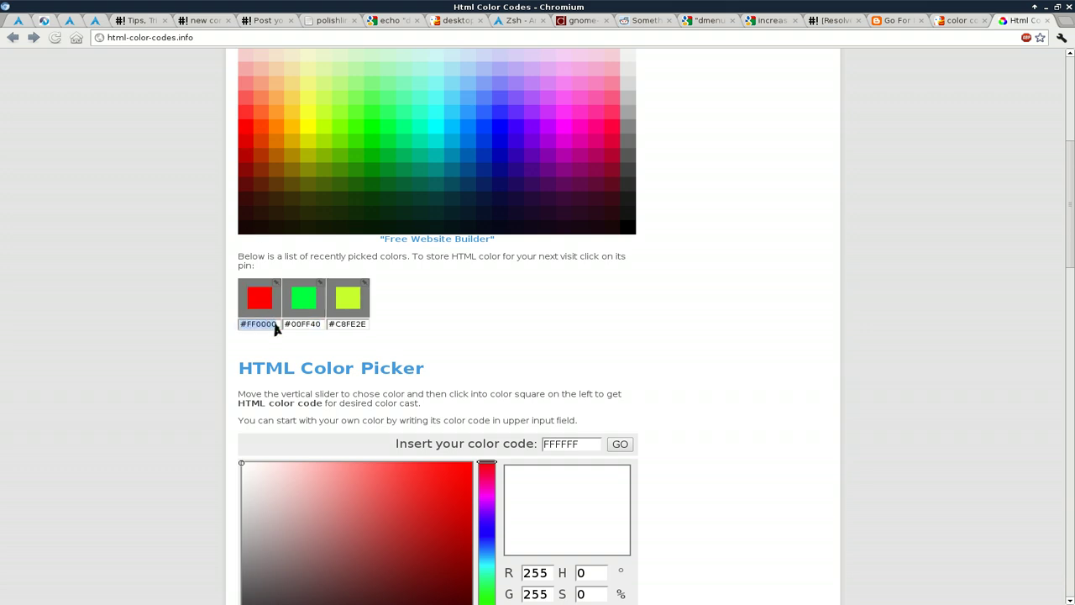
pyautogui.moveTo(277, 327); pyautogui.dragTo(207, 319)
# Back in the terminal, complete the command with -nb '#FF0000', run it and launch leafpad from the menu
pyautogui.click(1046, 9)
pyautogui.press('F12')
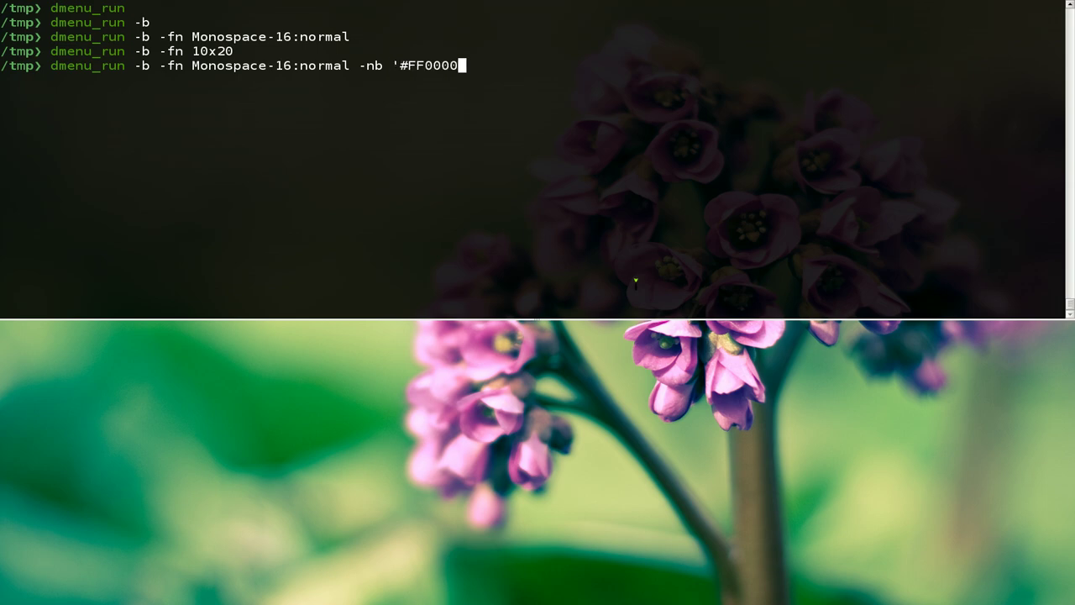
pyautogui.write("'")
pyautogui.press('Return')
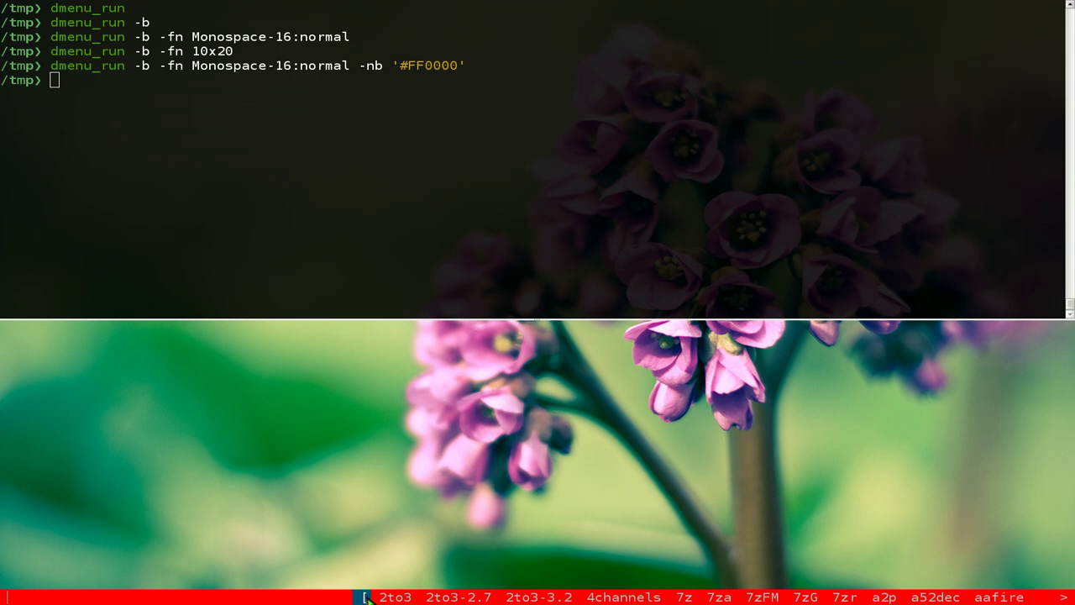
pyautogui.write('lea')
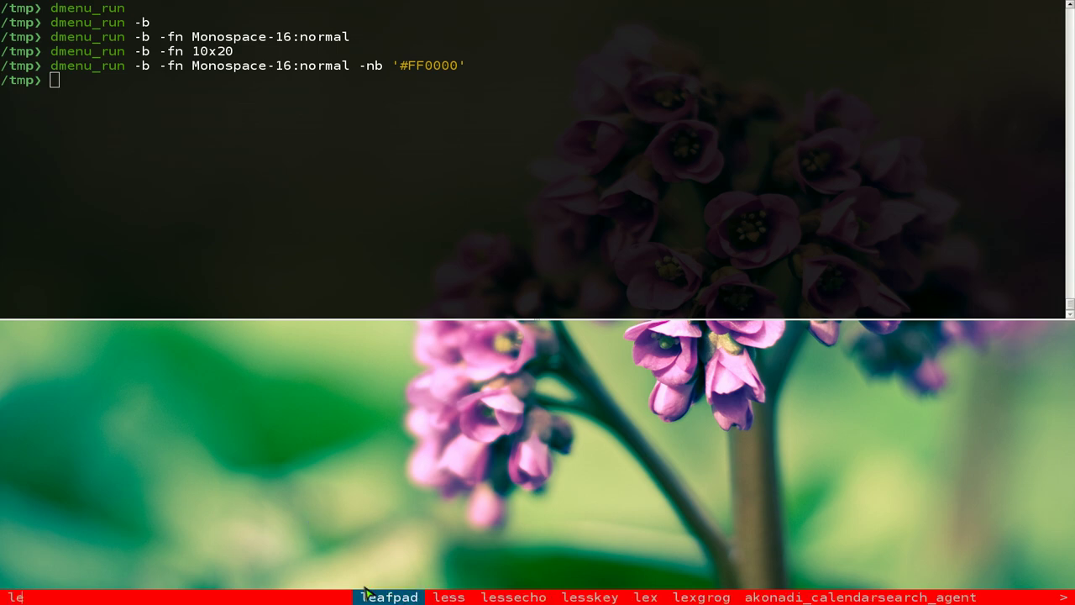
pyautogui.press('Return')
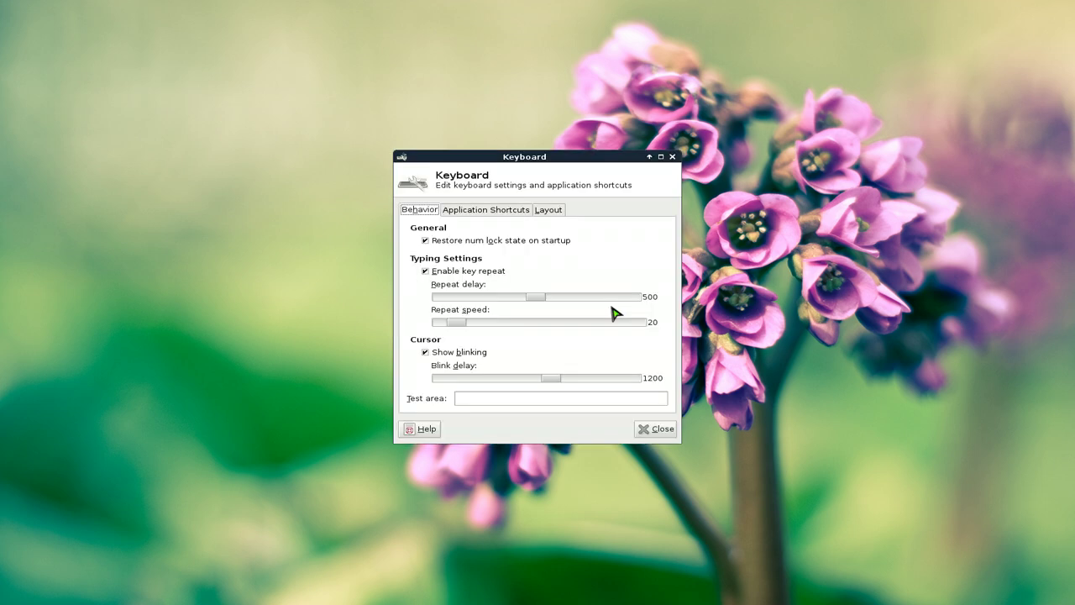
# Show the application shortcuts in the Keyboard settings, widen the window and select the dmenu_run -b -fn Monospace-16:normal entry
pyautogui.click(478, 211)
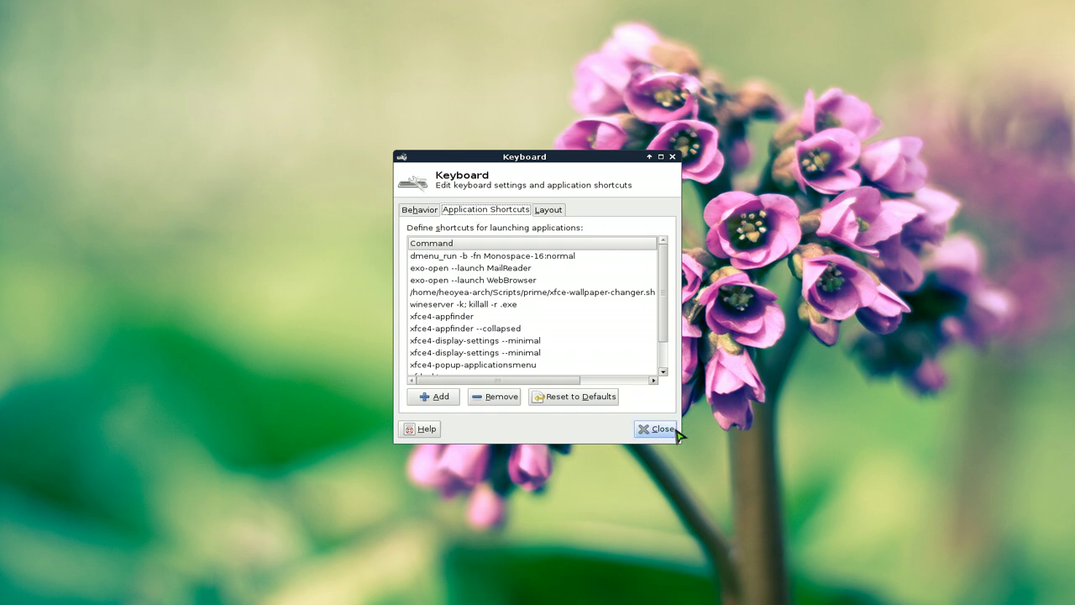
pyautogui.moveTo(681, 441); pyautogui.dragTo(886, 475)
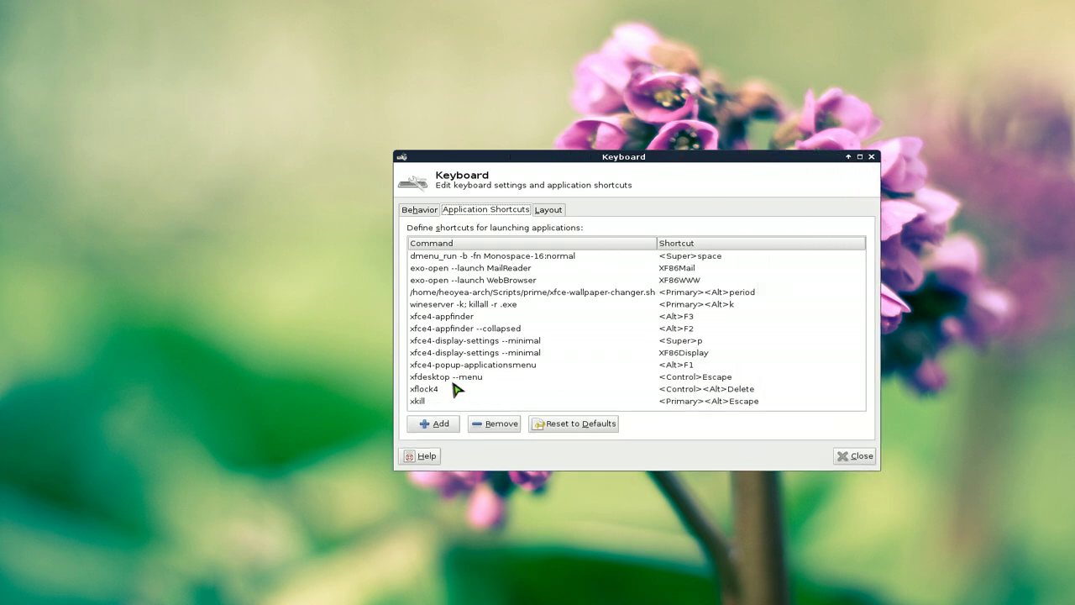
pyautogui.click(465, 256)
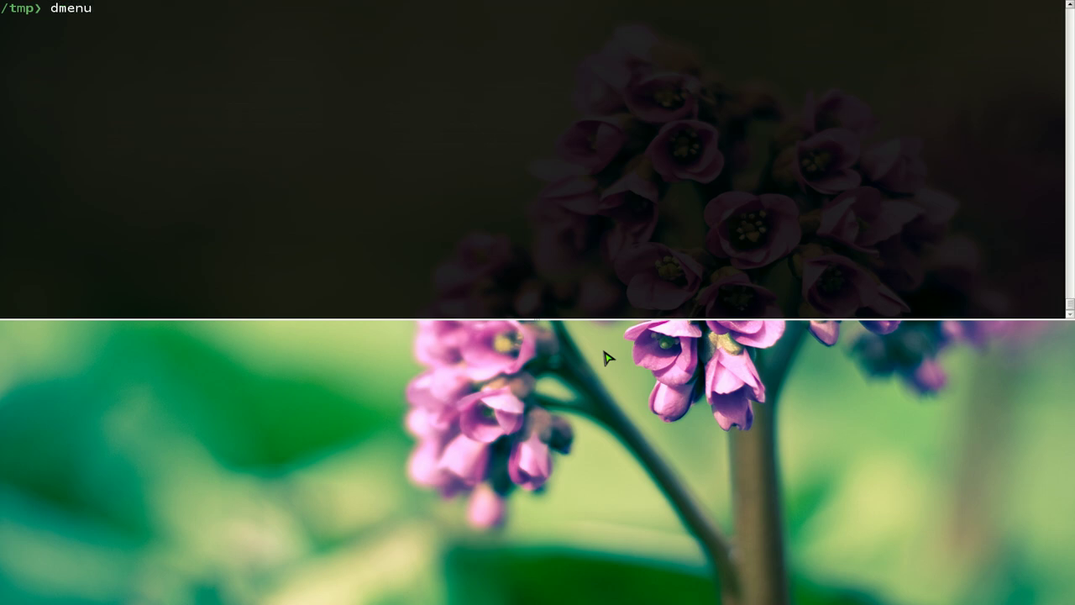
# Replace dmenu at the terminal prompt with the package name suckless-tools
pyautogui.press('BackSpace')
pyautogui.press('BackSpace')
pyautogui.press('BackSpace')
pyautogui.press('BackSpace')
pyautogui.press('BackSpace')
pyautogui.write('kless-tools')
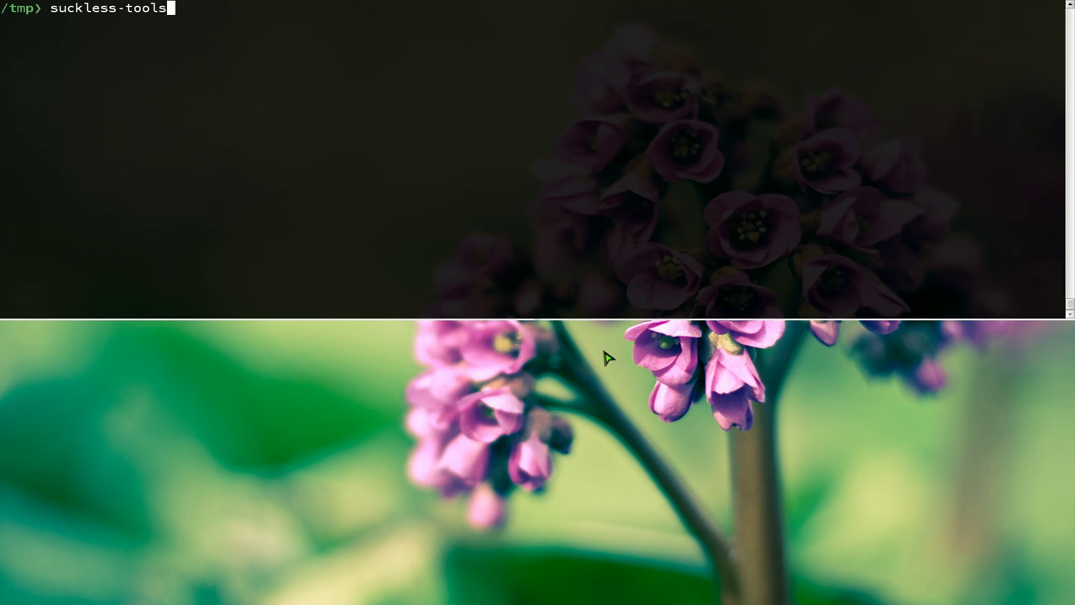
# Erase the package name suckless-tools from the terminal prompt
pyautogui.press('BackSpace')
pyautogui.press('BackSpace')
pyautogui.press('BackSpace')
pyautogui.press('BackSpace')
pyautogui.press('BackSpace')
pyautogui.press('BackSpace')
pyautogui.press('BackSpace')
pyautogui.press('BackSpace')
pyautogui.press('BackSpace')
pyautogui.press('BackSpace')
pyautogui.press('BackSpace')
pyautogui.press('BackSpace')
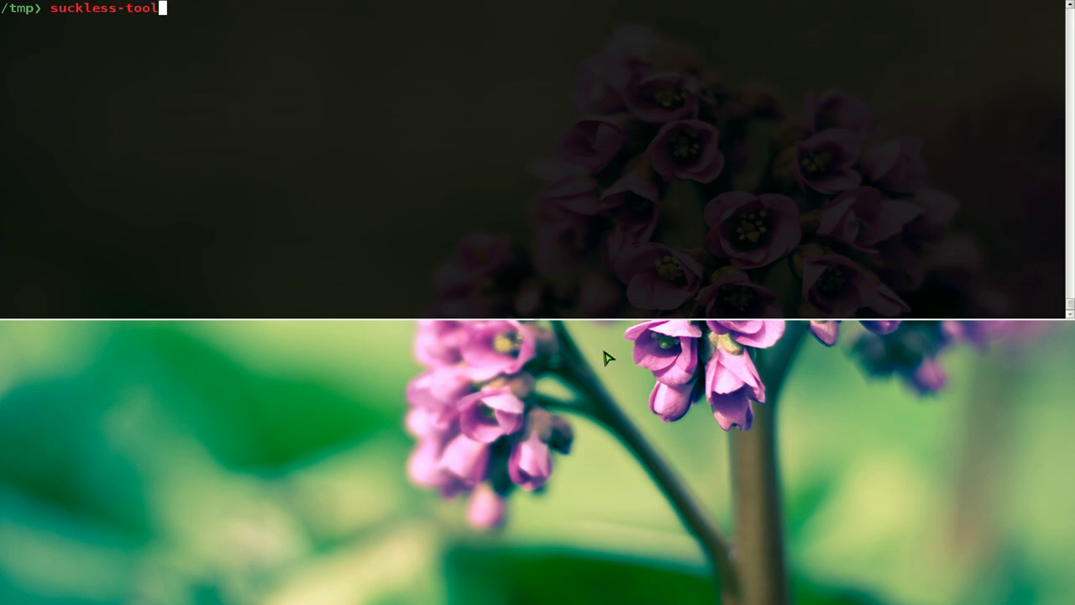